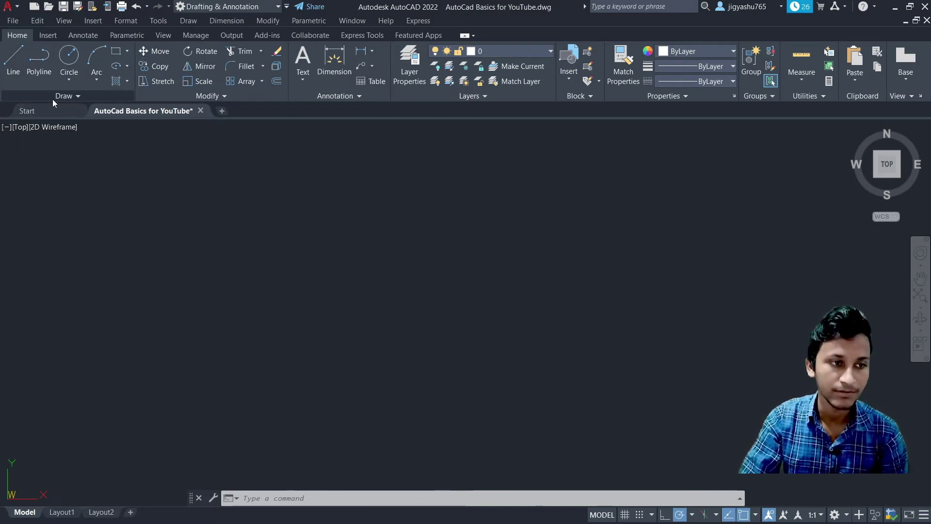
# Start a 6-sided polygon inscribed in a circle, centred in the empty drawing
pyautogui.click(127, 51)
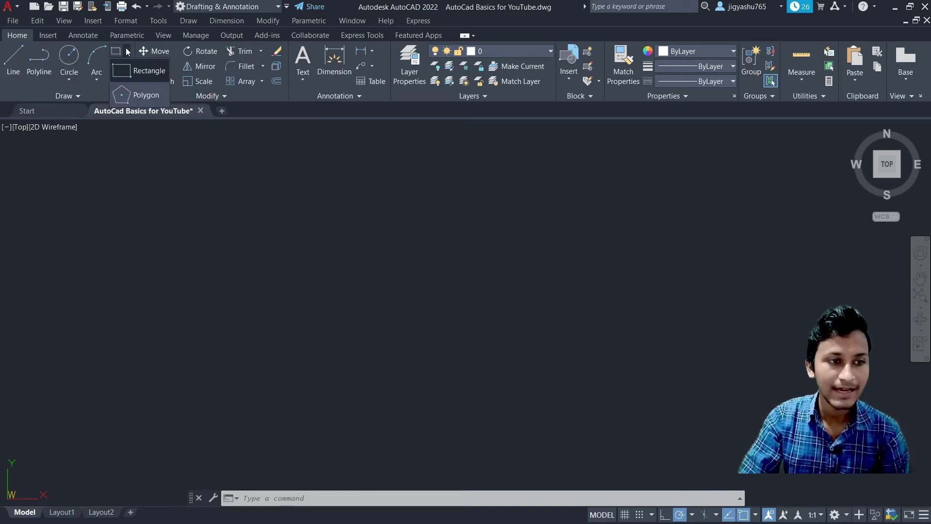
pyautogui.click(146, 95)
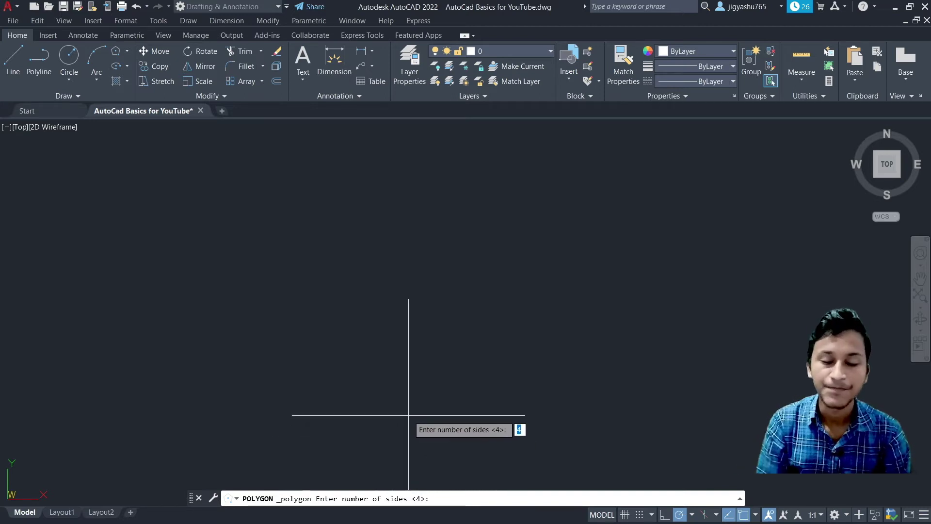
pyautogui.click(445, 496)
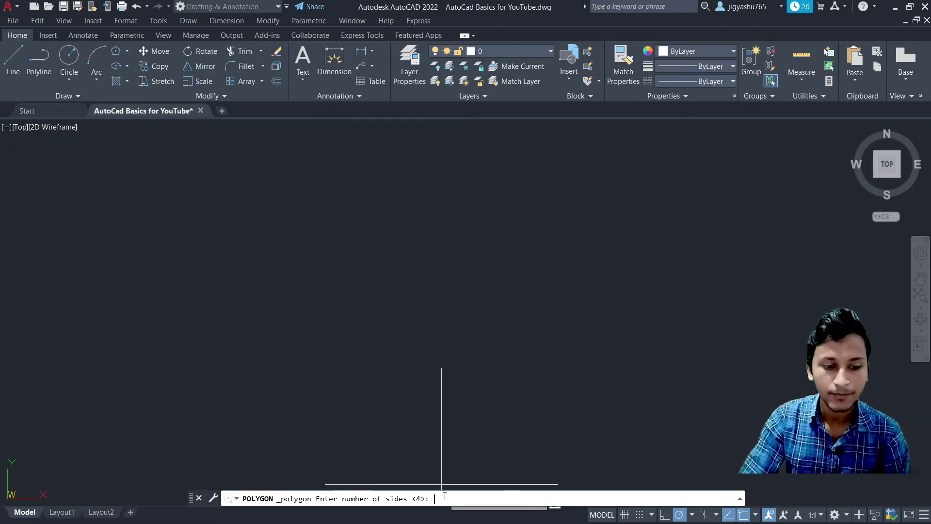
pyautogui.write('6')
pyautogui.press('Return')
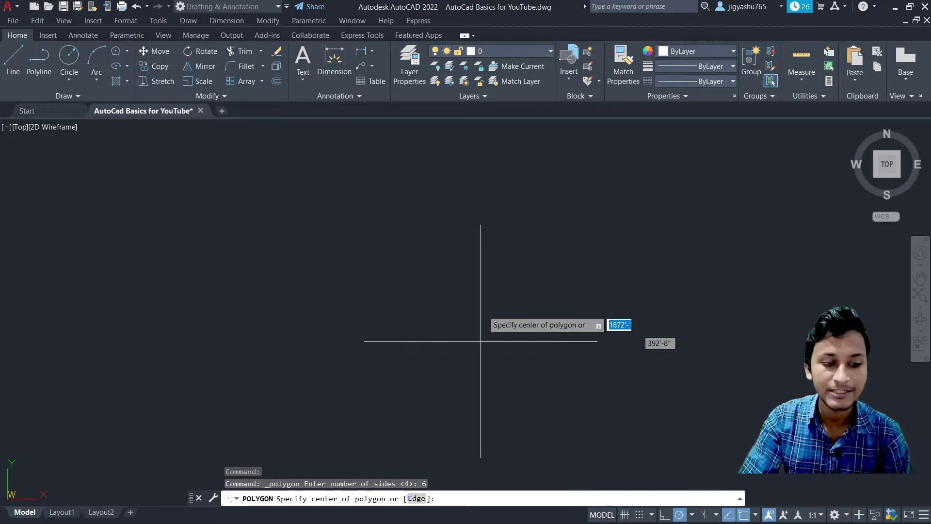
pyautogui.click(457, 258)
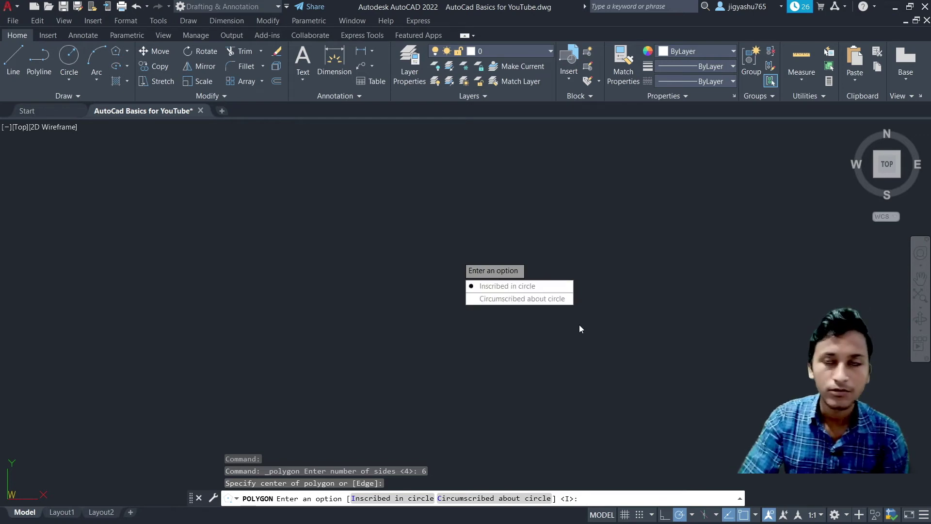
pyautogui.press('Return')
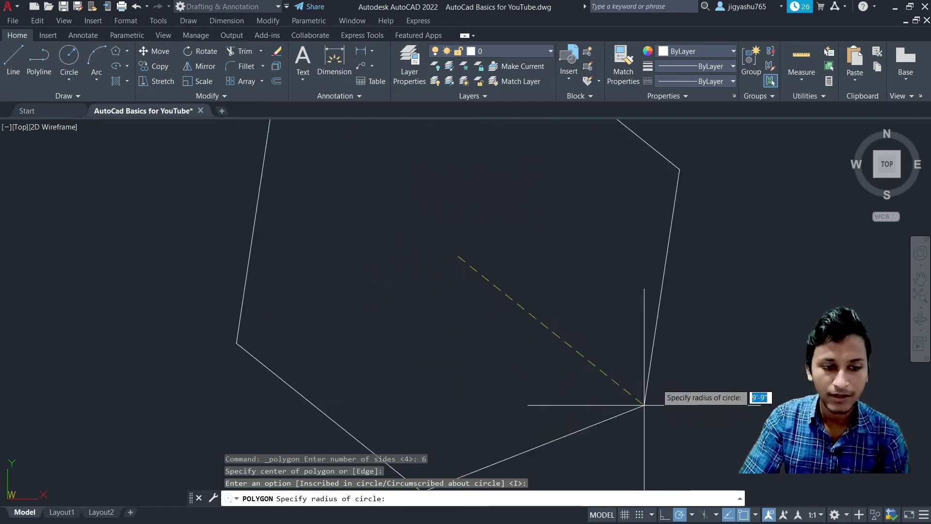
# Set the radius to complete the inscribed hexagon
pyautogui.click(519, 256)
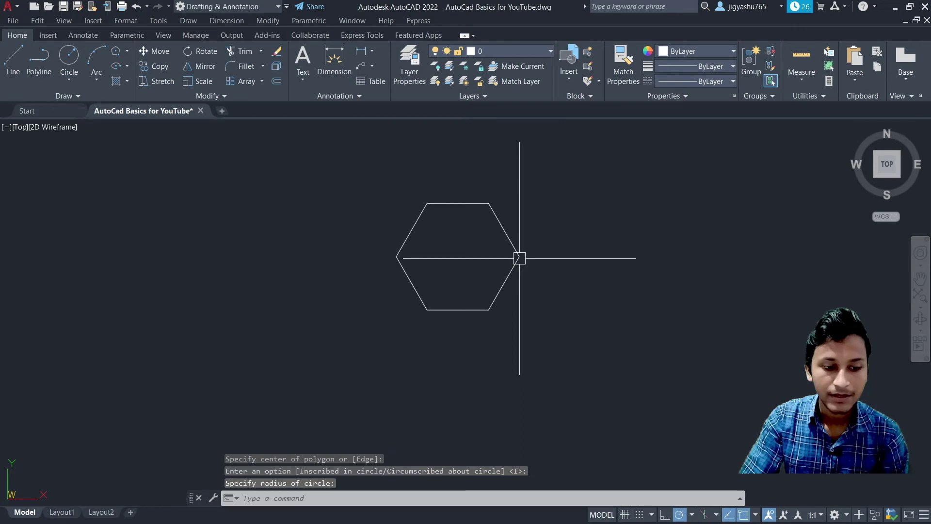
pyautogui.scroll(2, 517, 305)
pyautogui.scroll(-2, 400, 342)
pyautogui.scroll(-2, 235, 342)
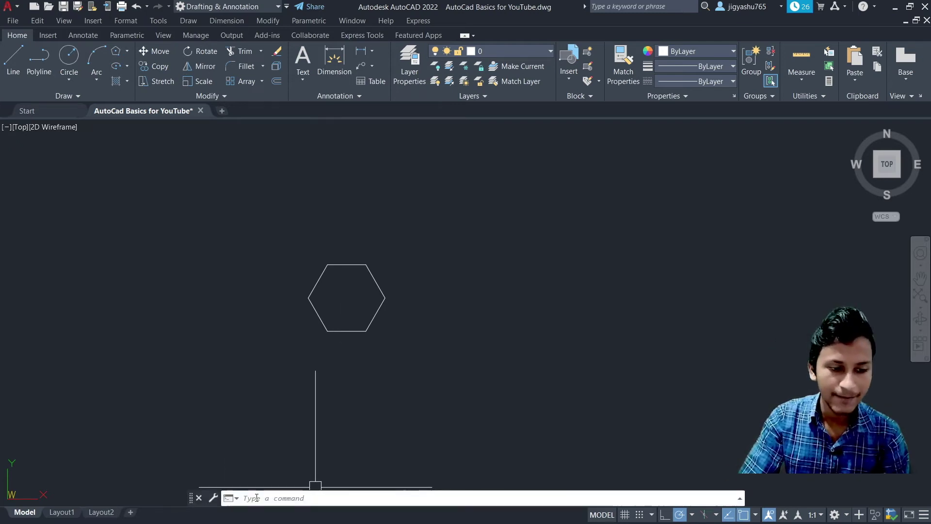
# Draw an 8-sided polygon circumscribed about a circle to the right of the hexagon, then zoom out
pyautogui.click(272, 496)
pyautogui.write('p')
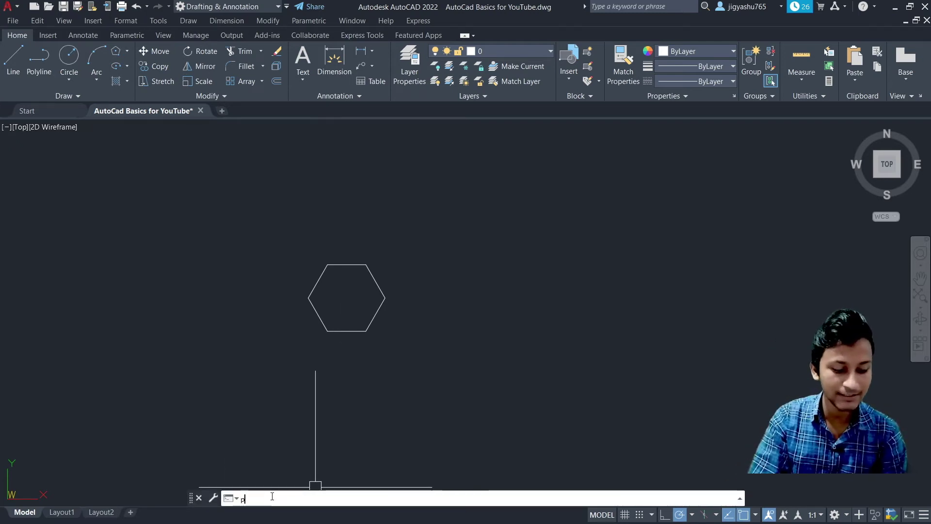
pyautogui.write('ol')
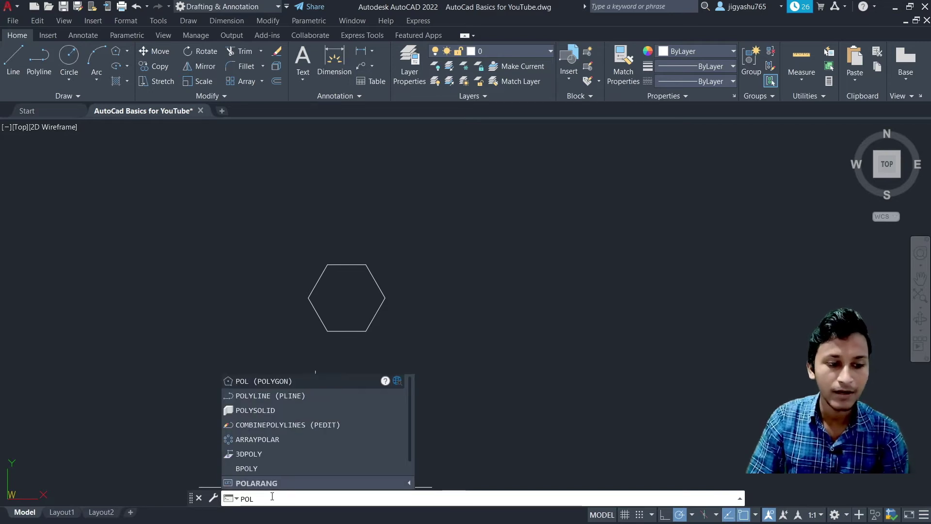
pyautogui.press('Return')
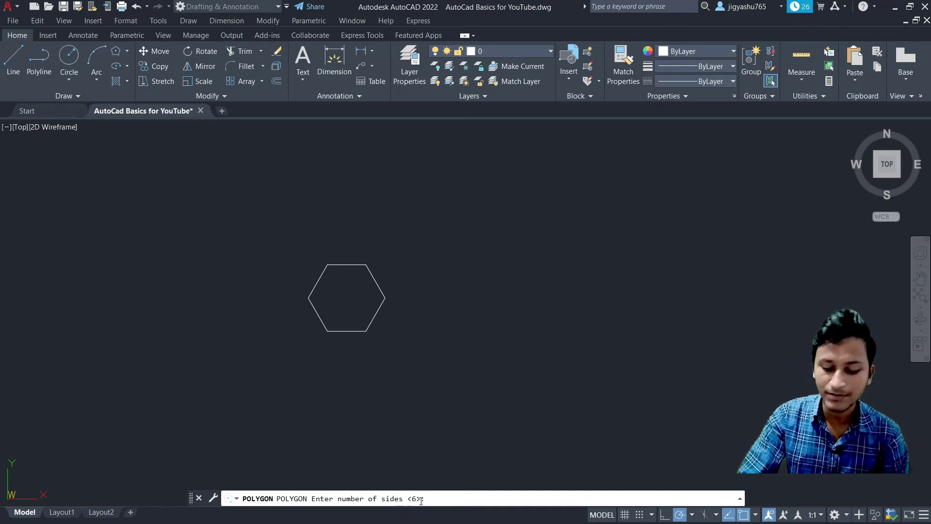
pyautogui.write('8')
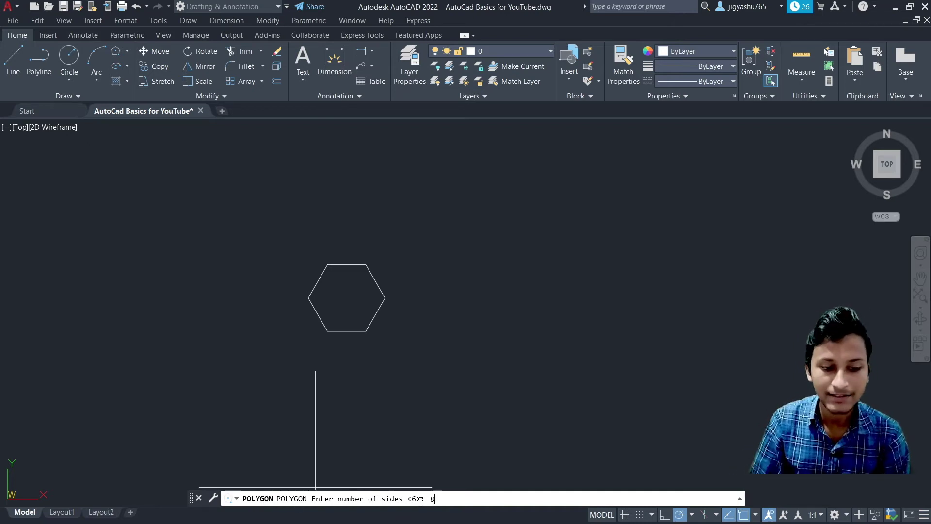
pyautogui.press('Return')
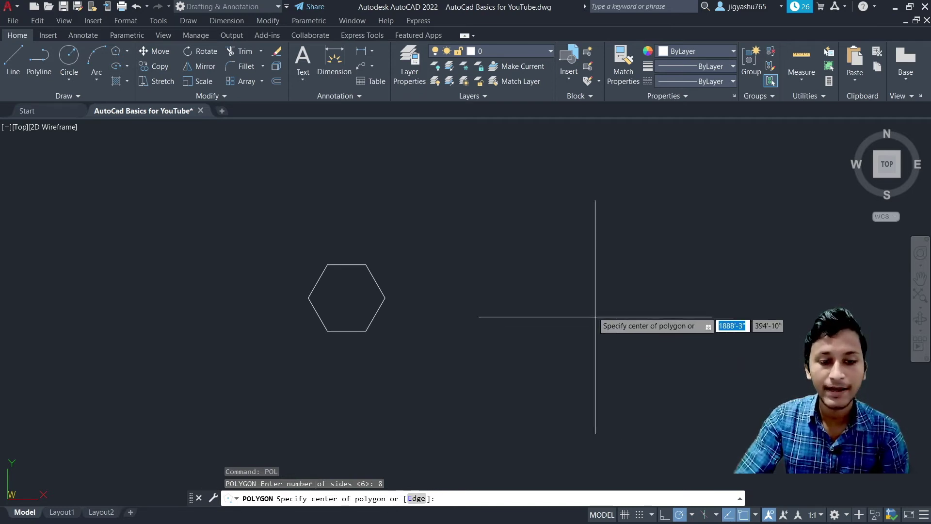
pyautogui.click(625, 251)
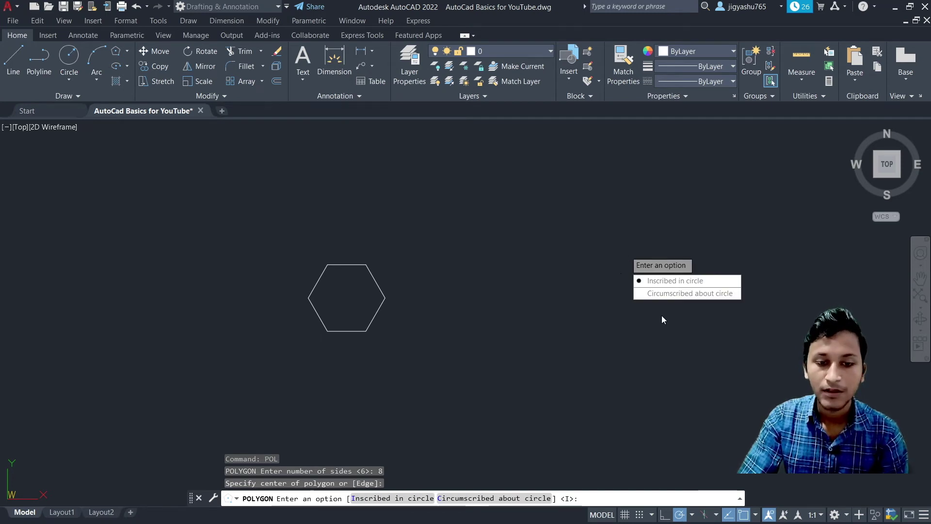
pyautogui.click(666, 296)
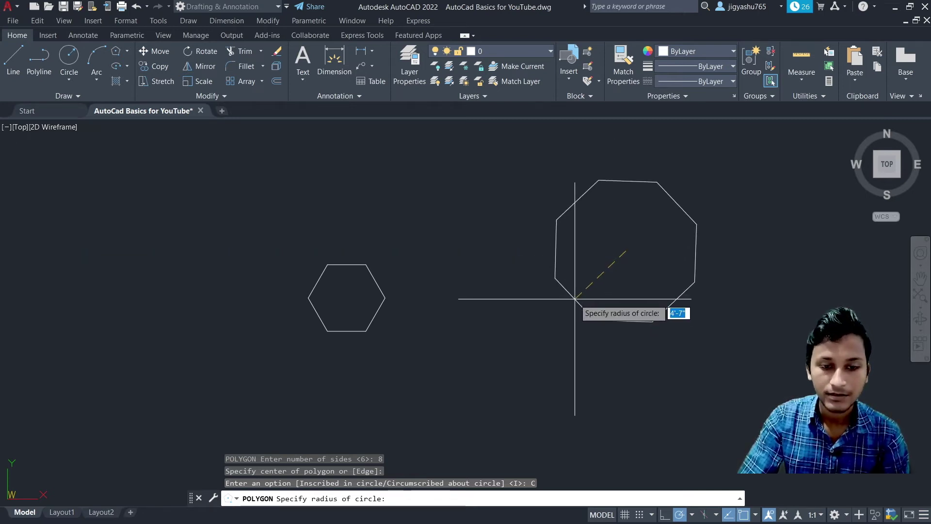
pyautogui.click(575, 299)
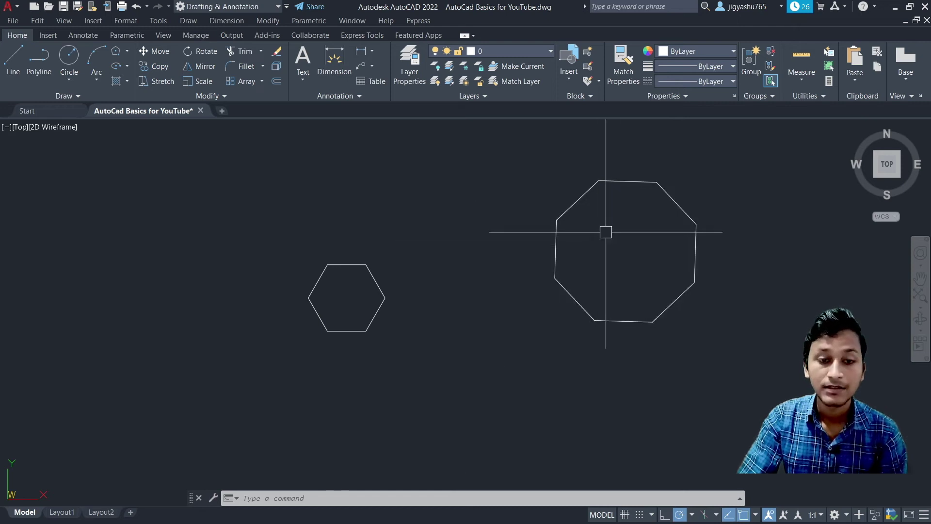
pyautogui.scroll(-2, 286, 271)
pyautogui.scroll(-2, 720, 252)
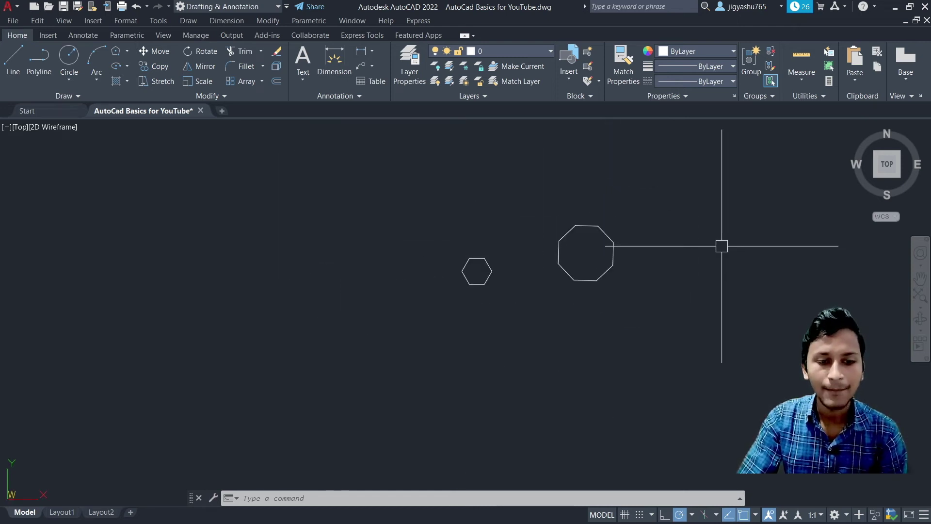
pyautogui.scroll(-4, 289, 279)
pyautogui.scroll(2, 679, 251)
pyautogui.scroll(2, 685, 251)
pyautogui.scroll(-2, 353, 288)
pyautogui.scroll(-5, 328, 268)
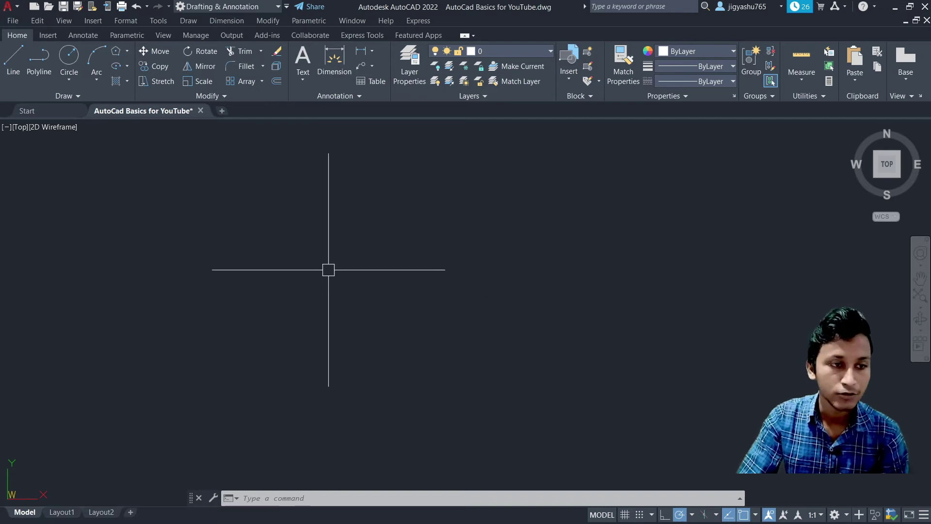
# Draw a circle with a radius of 10 on the left
pyautogui.click(68, 57)
pyautogui.click(281, 239)
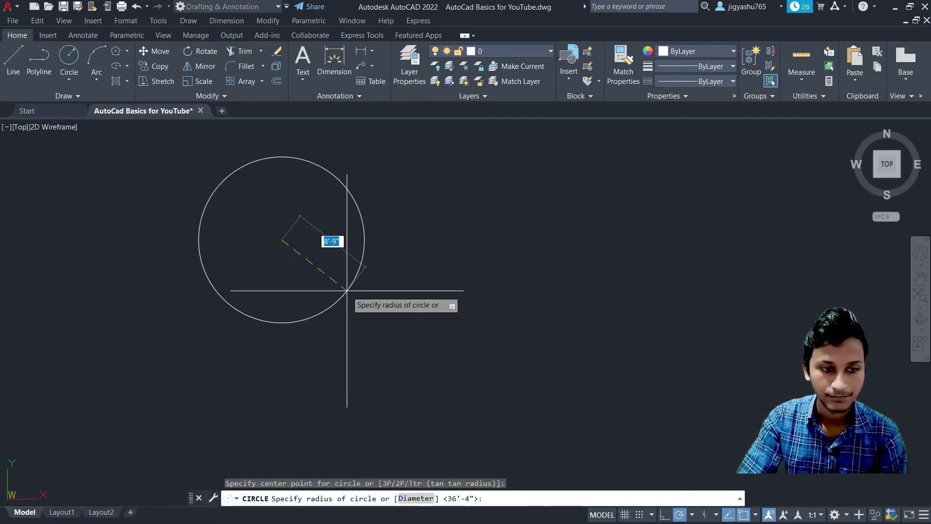
pyautogui.write('10')
pyautogui.press('Return')
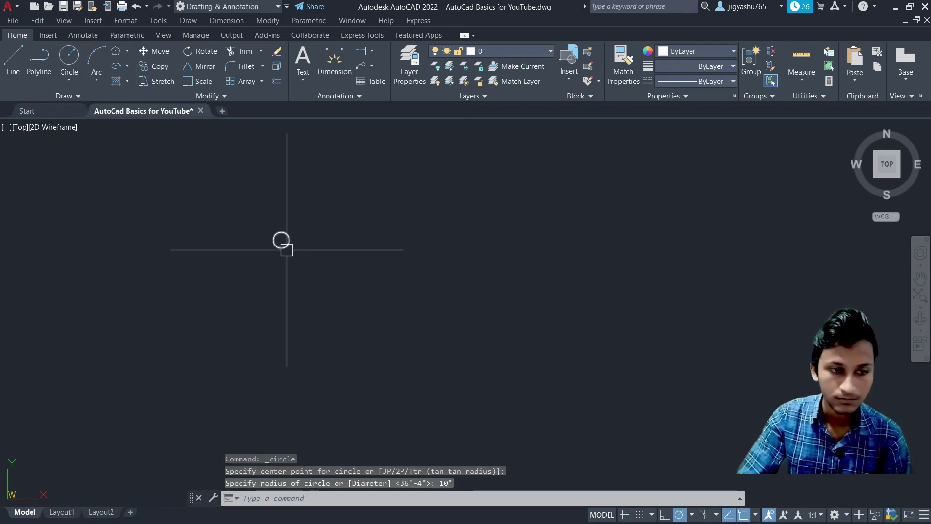
pyautogui.scroll(5, 283, 239)
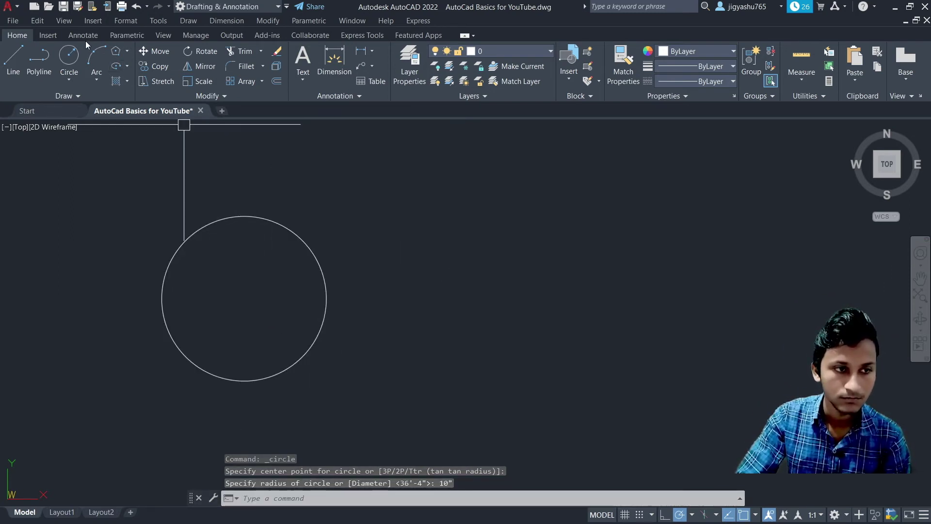
# Draw a second radius-10 circle to the right of the first one
pyautogui.click(69, 56)
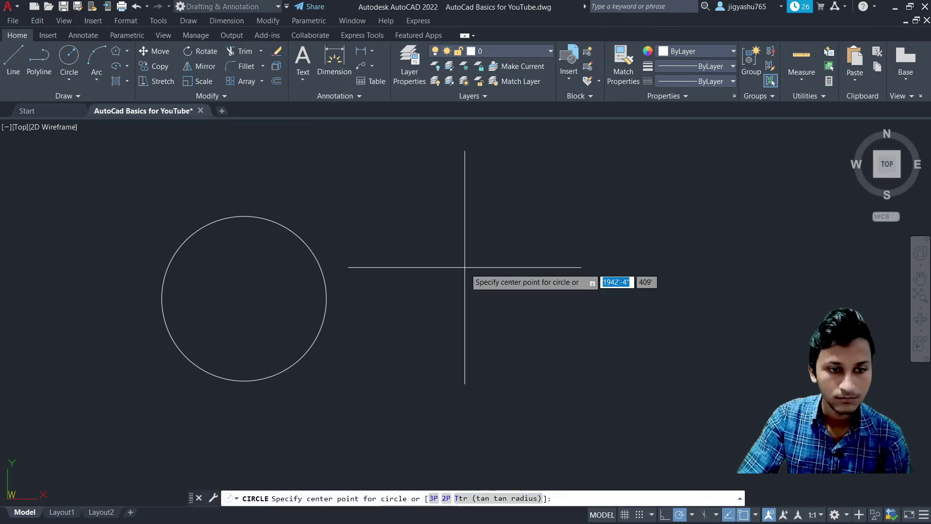
pyautogui.click(576, 257)
pyautogui.write('10')
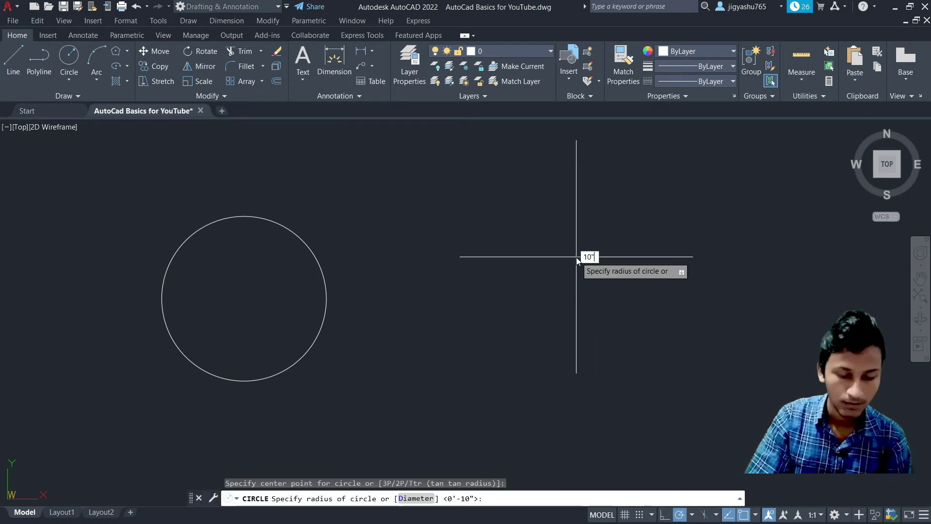
pyautogui.press('Return')
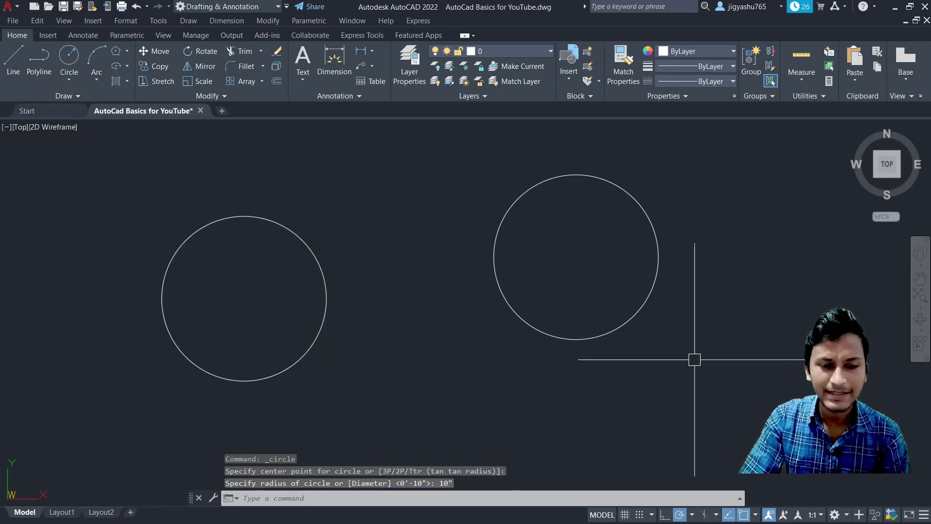
pyautogui.scroll(-1, 315, 340)
pyautogui.scroll(1, 368, 315)
pyautogui.scroll(-2, 385, 326)
pyautogui.scroll(2, 370, 353)
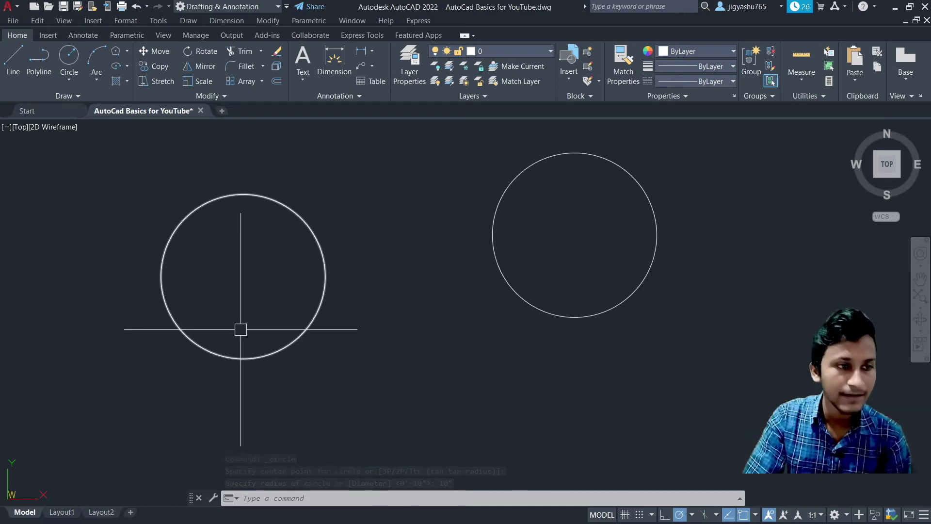
# Draw a 6-sided polygon inscribed in the left circle, centred on it, with radius 10
pyautogui.click(116, 50)
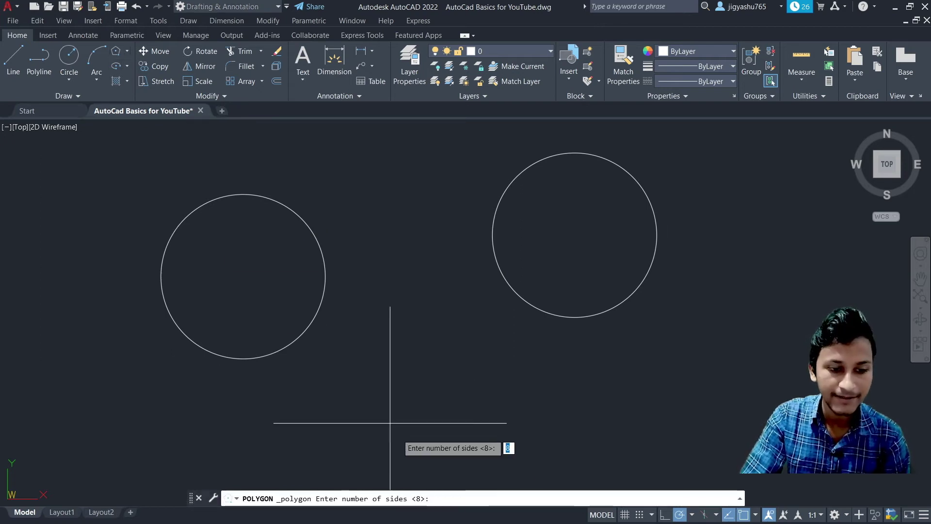
pyautogui.write('6')
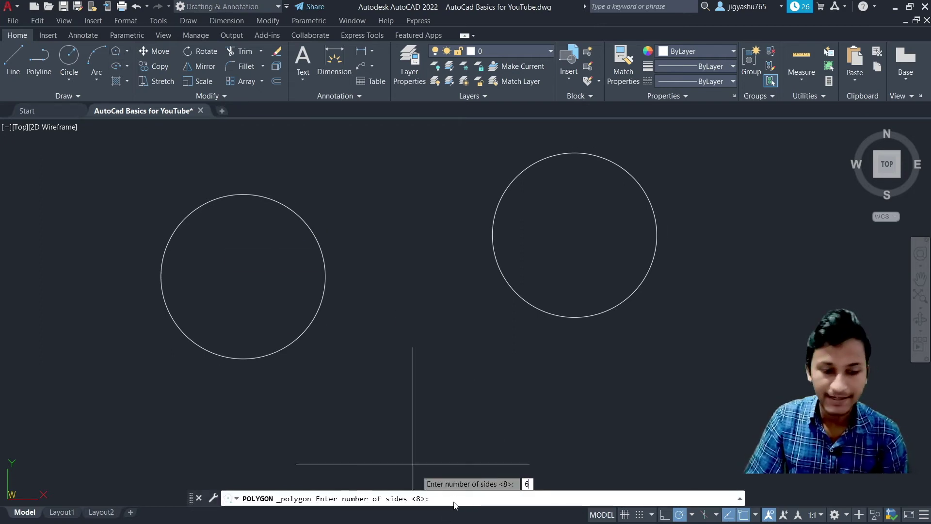
pyautogui.press('Return')
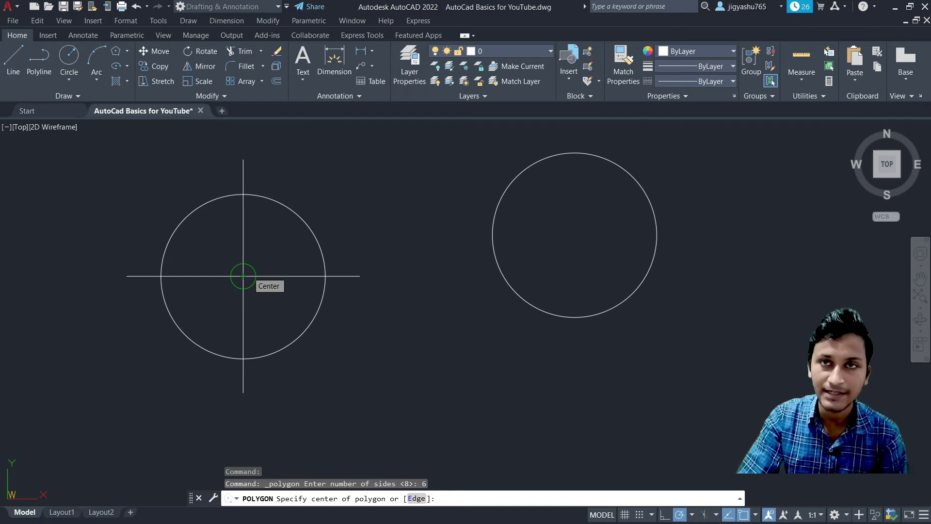
pyautogui.click(243, 276)
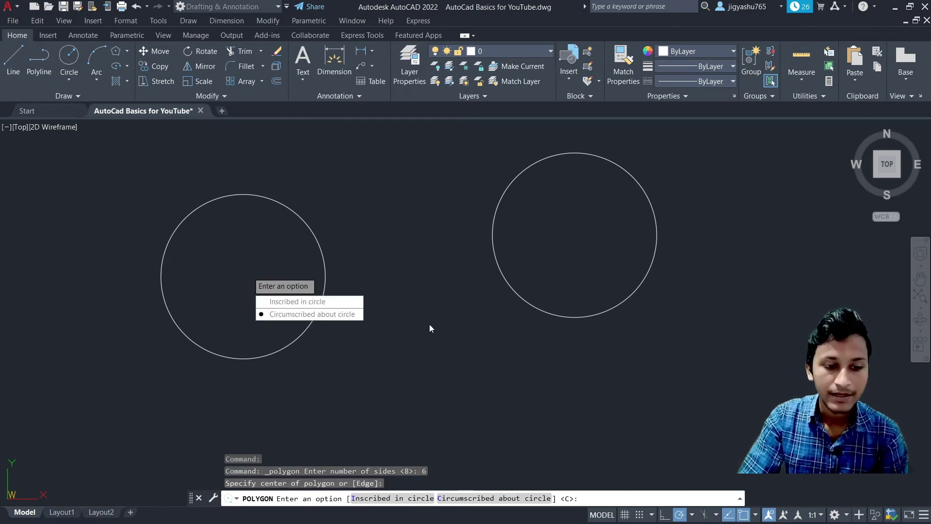
pyautogui.click(375, 504)
pyautogui.write('10"')
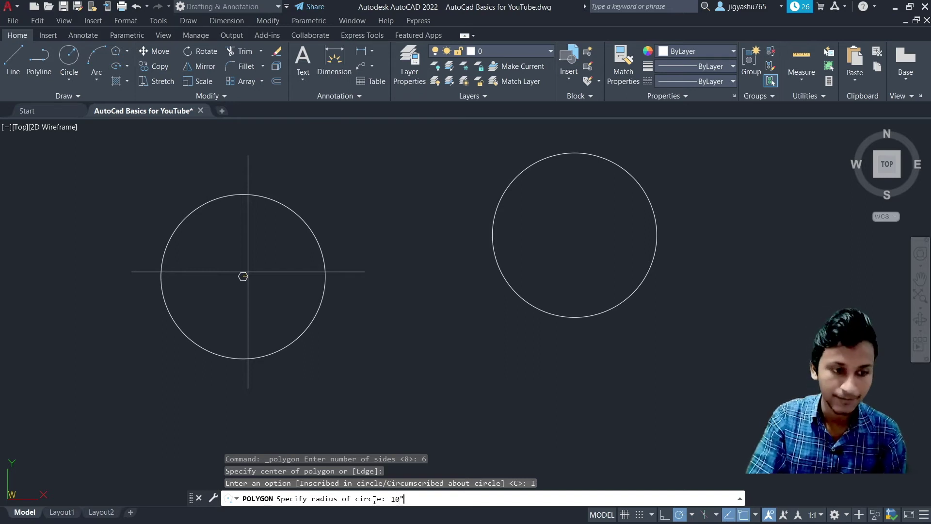
pyautogui.press('Return')
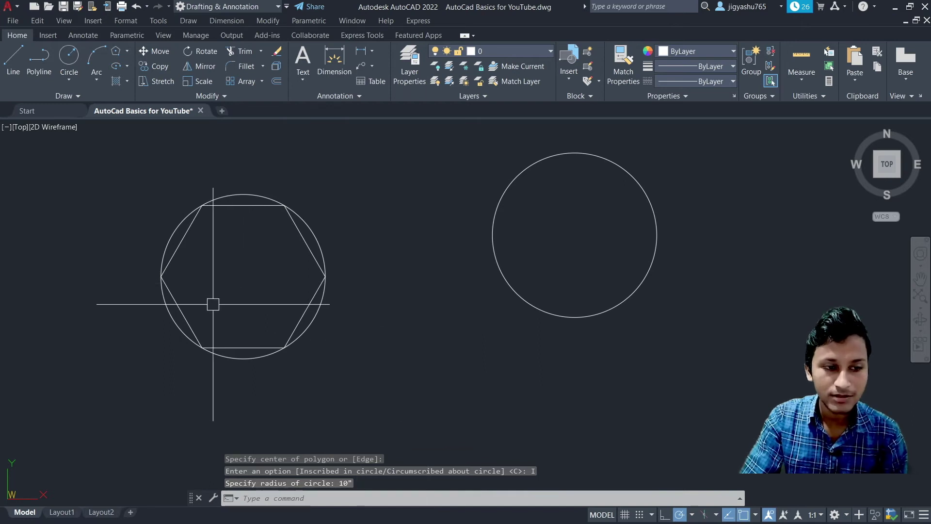
pyautogui.moveTo(257, 209)
pyautogui.scroll(2, 227, 213)
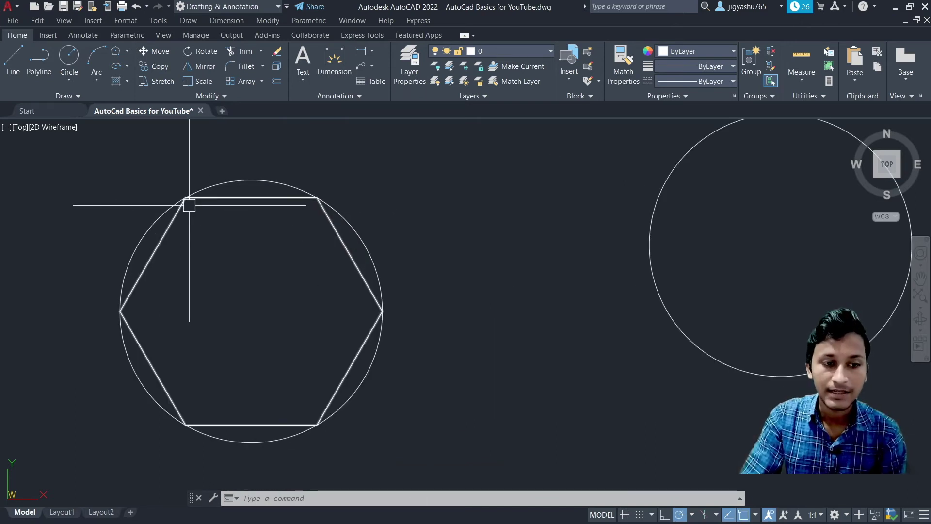
pyautogui.scroll(-2, 557, 337)
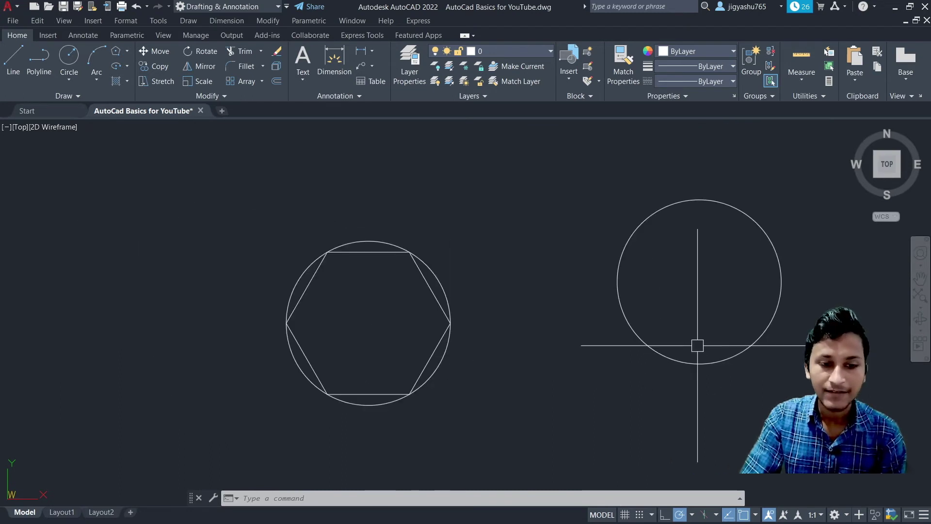
# Draw a 6-sided polygon circumscribed about the right circle, centred on it, with radius 10
pyautogui.click(116, 51)
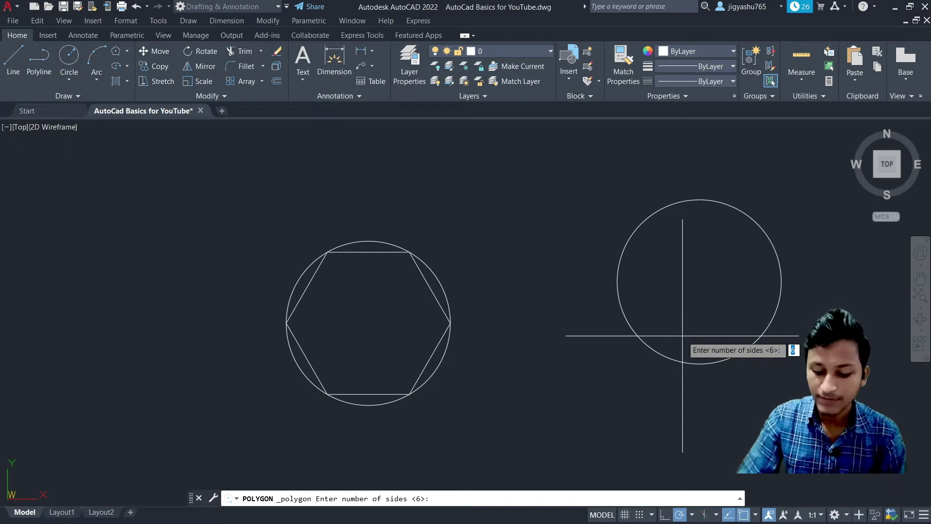
pyautogui.write('"')
pyautogui.press('Return')
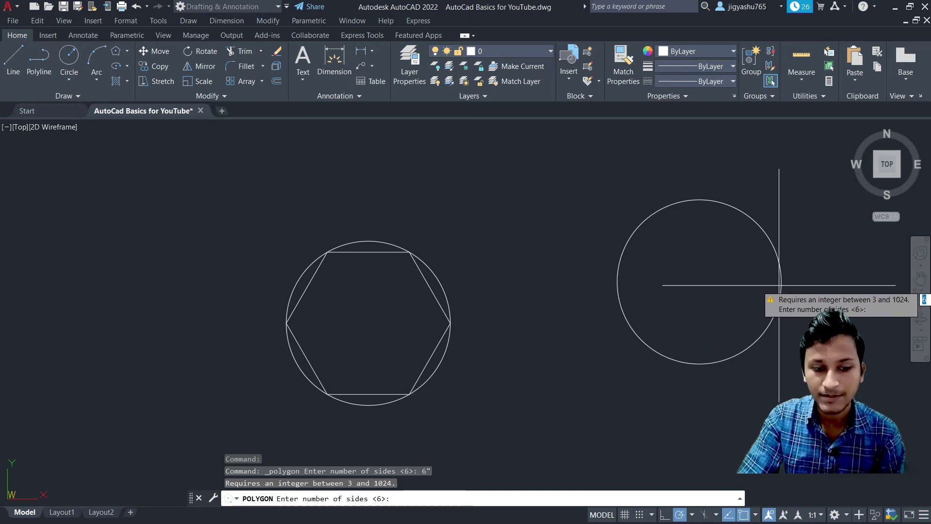
pyautogui.press('Return')
pyautogui.click(699, 282)
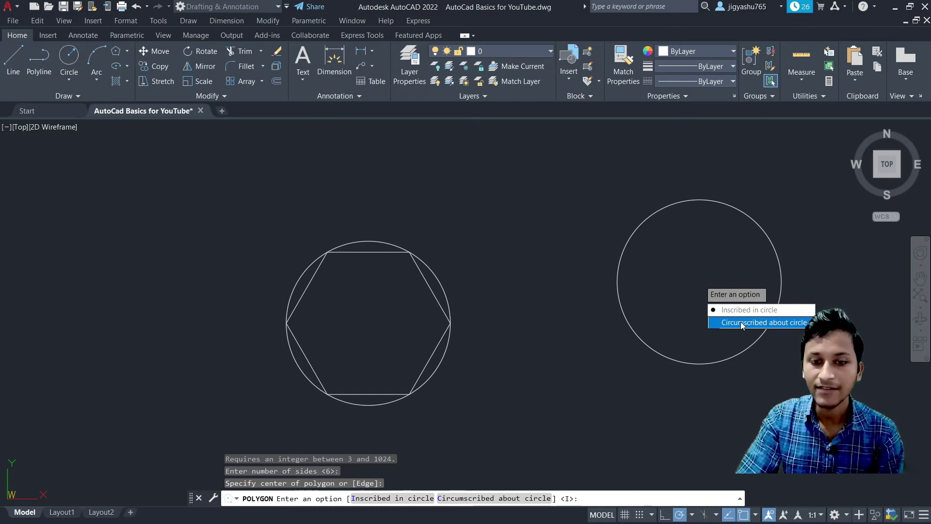
pyautogui.click(740, 323)
pyautogui.write('10')
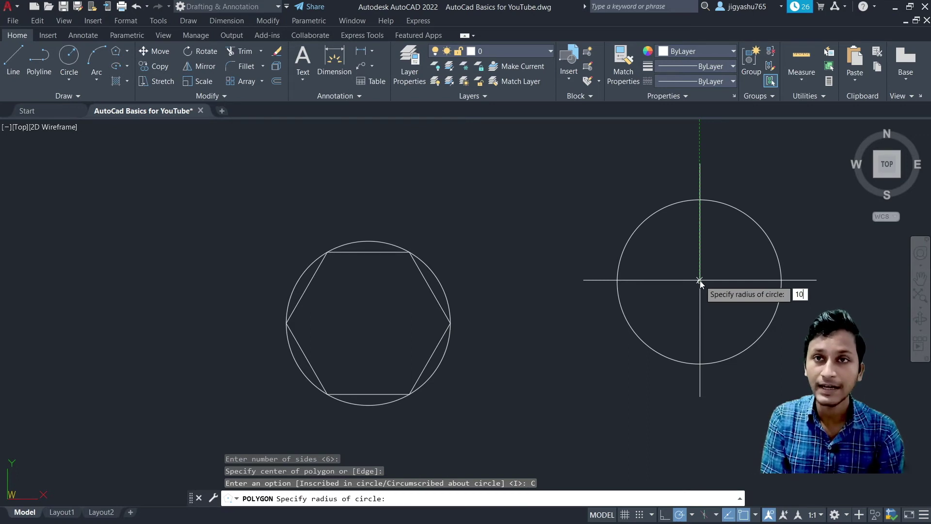
pyautogui.write('"')
pyautogui.press('Return')
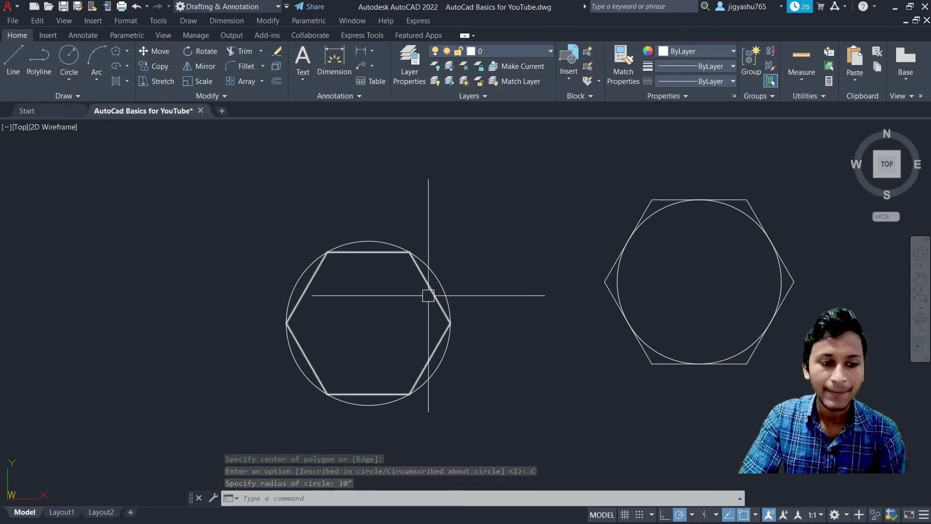
# Draw a diagonal line across the left hexagon from its top-left to bottom-right corner
pyautogui.click(13, 59)
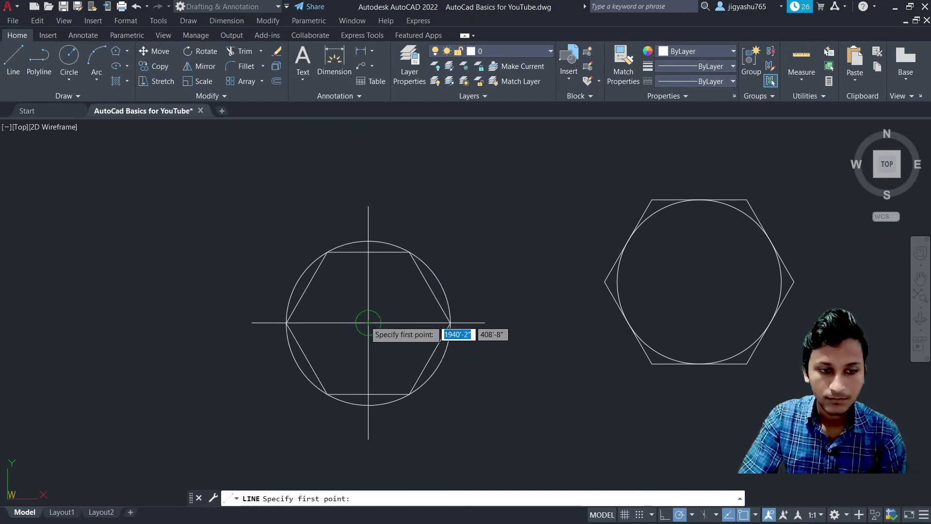
pyautogui.click(368, 322)
pyautogui.click(327, 252)
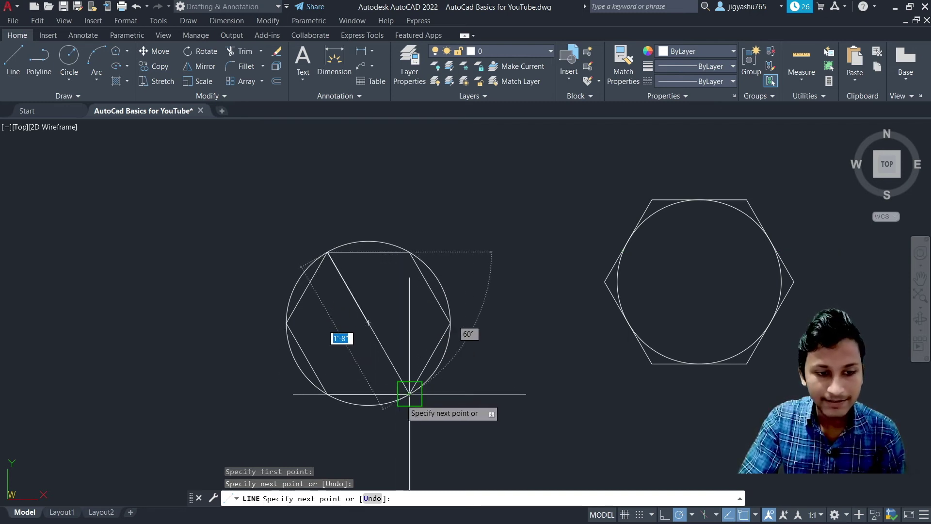
pyautogui.click(410, 394)
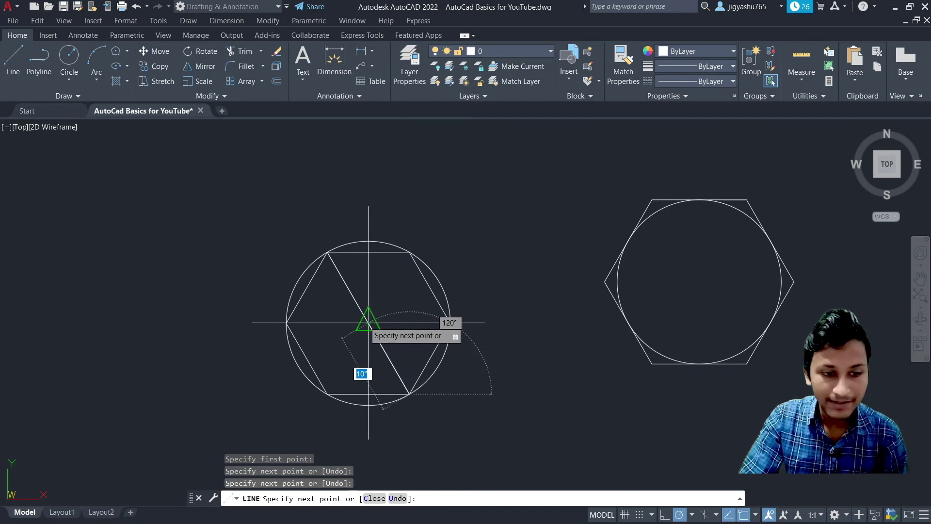
pyautogui.press('Escape')
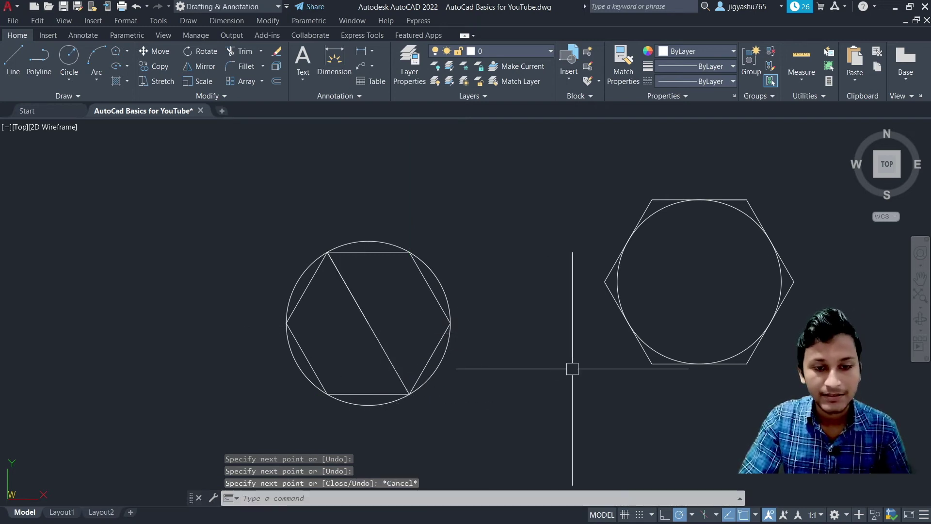
# Draw a vertical line across the right circle between the outer hexagon's top and bottom edge midpoints
pyautogui.click(13, 62)
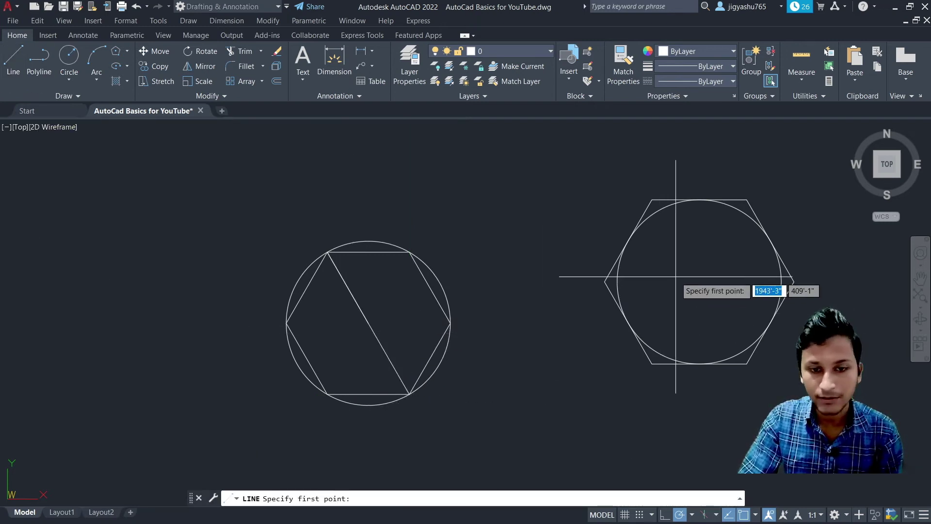
pyautogui.click(700, 281)
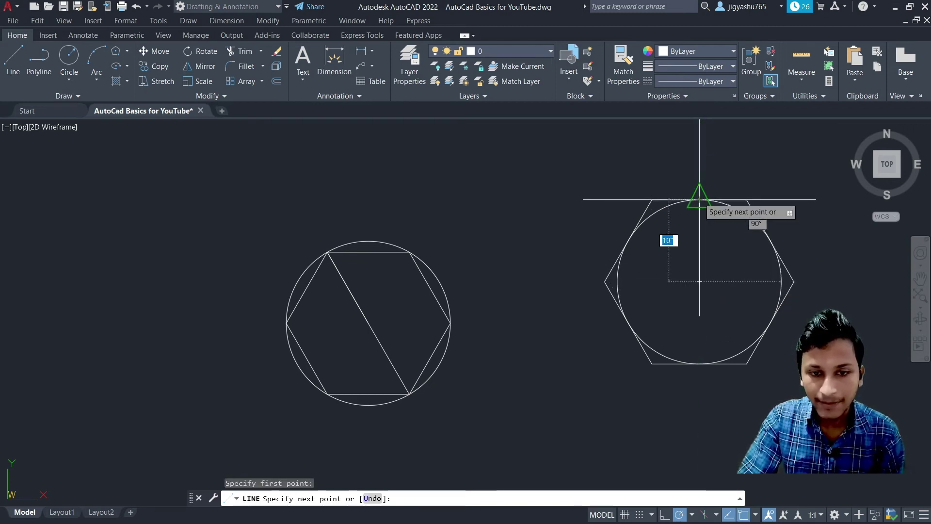
pyautogui.click(699, 200)
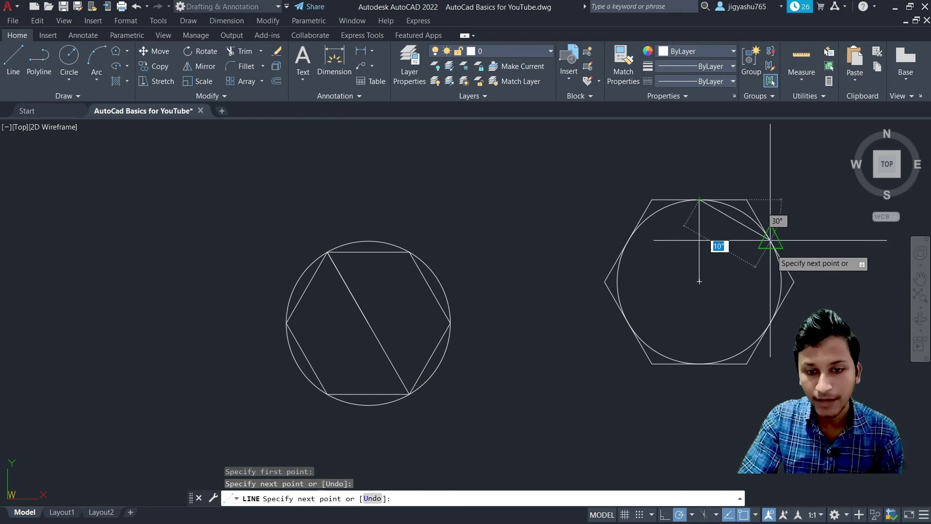
pyautogui.click(699, 363)
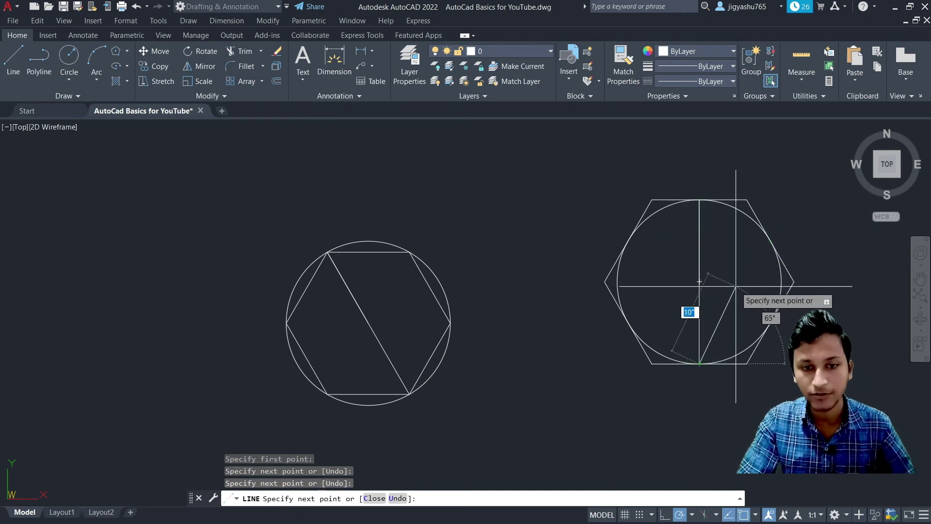
pyautogui.press('Escape')
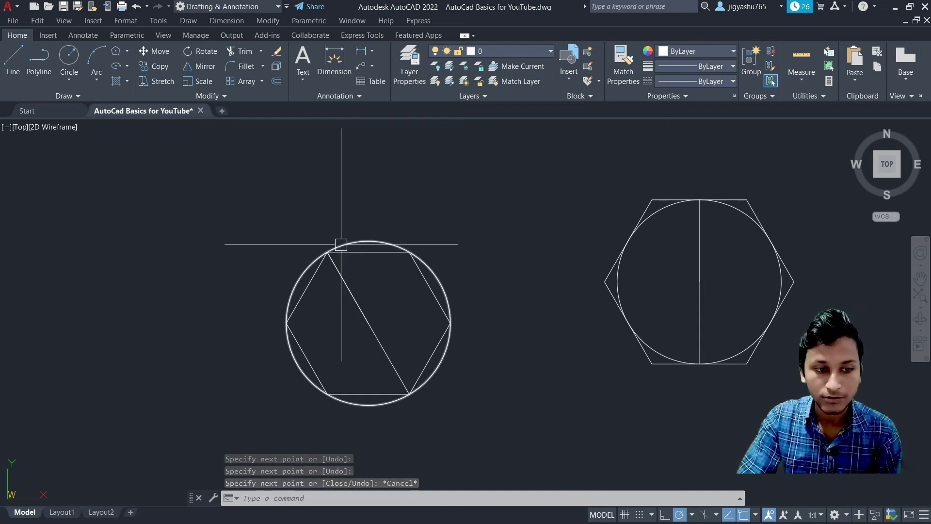
pyautogui.scroll(4, 330, 247)
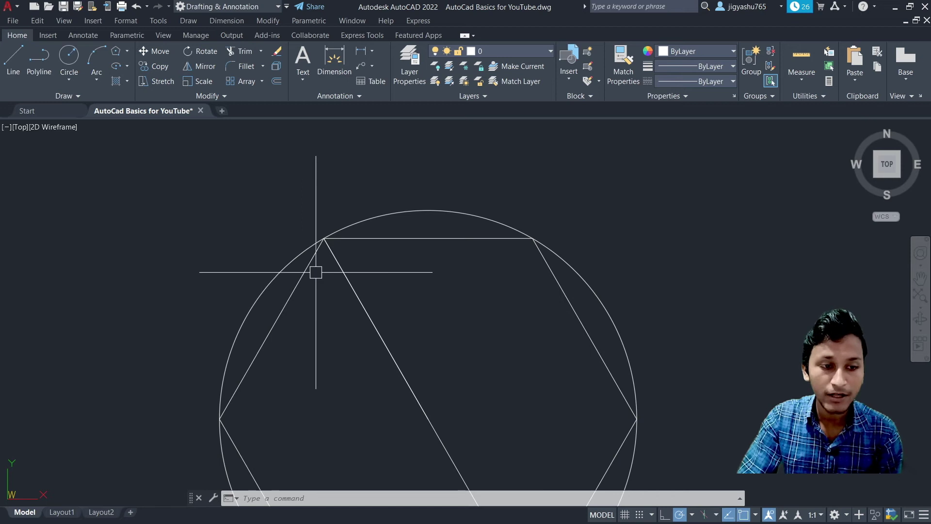
pyautogui.scroll(-4, 300, 252)
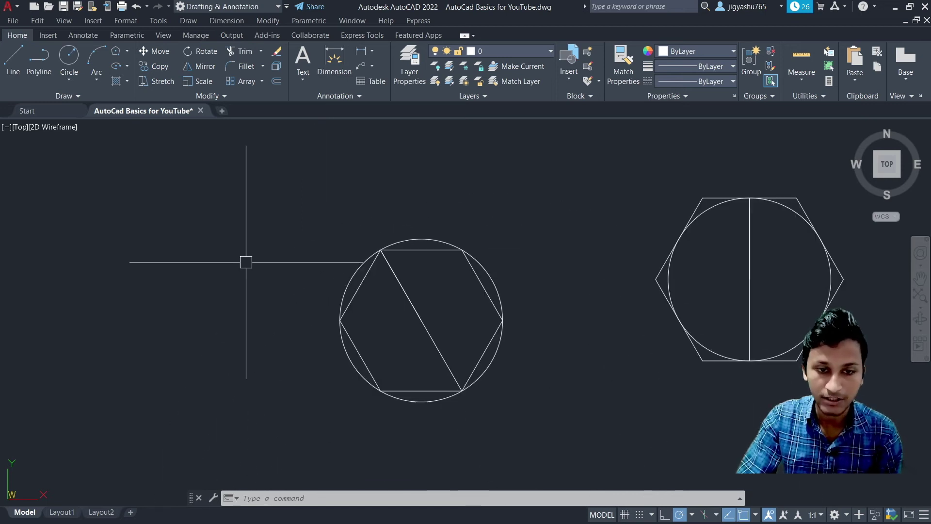
pyautogui.scroll(2, 757, 223)
pyautogui.scroll(2, 761, 195)
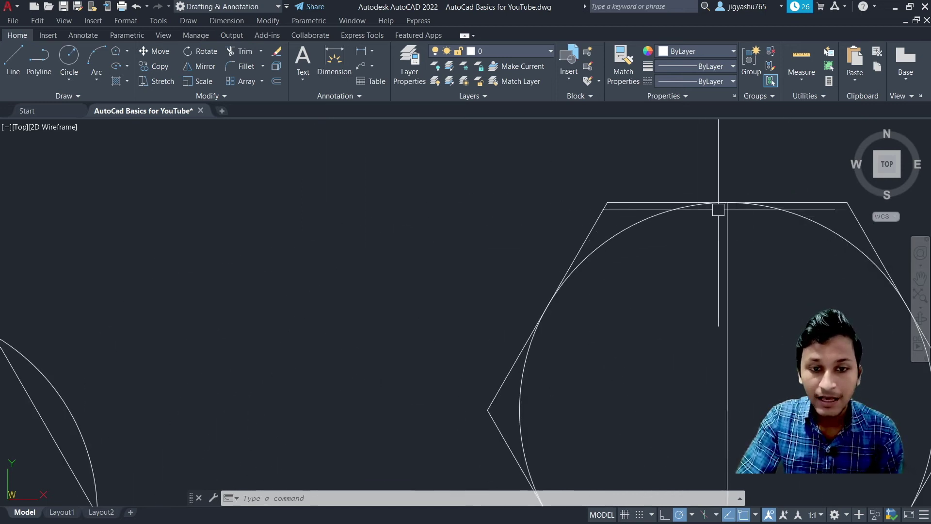
pyautogui.scroll(1, 717, 208)
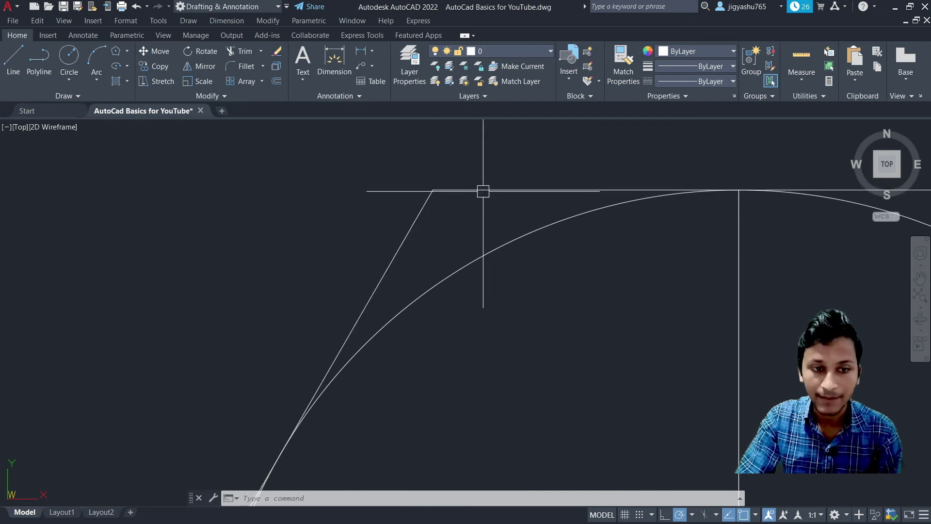
pyautogui.scroll(2, 740, 192)
pyautogui.scroll(2, 740, 193)
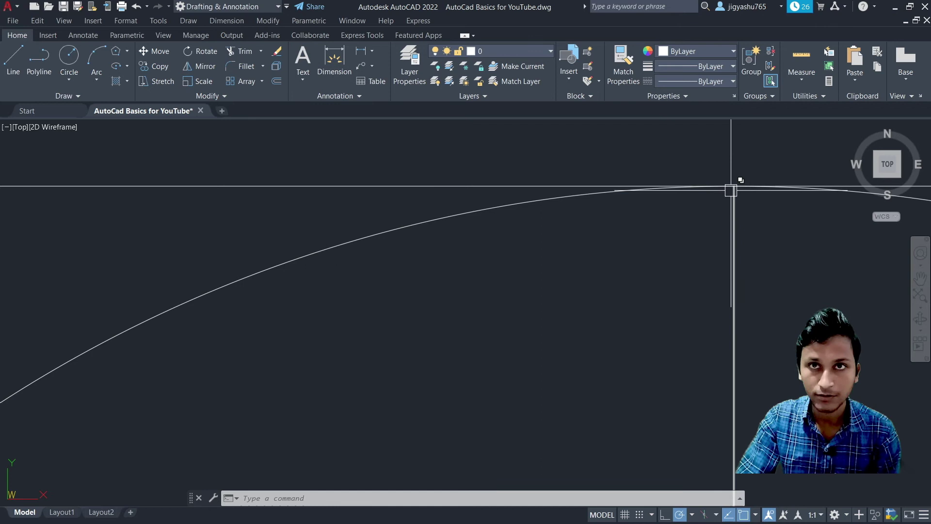
pyautogui.scroll(-4, 731, 190)
pyautogui.scroll(-2, 694, 201)
pyautogui.scroll(-1, 595, 311)
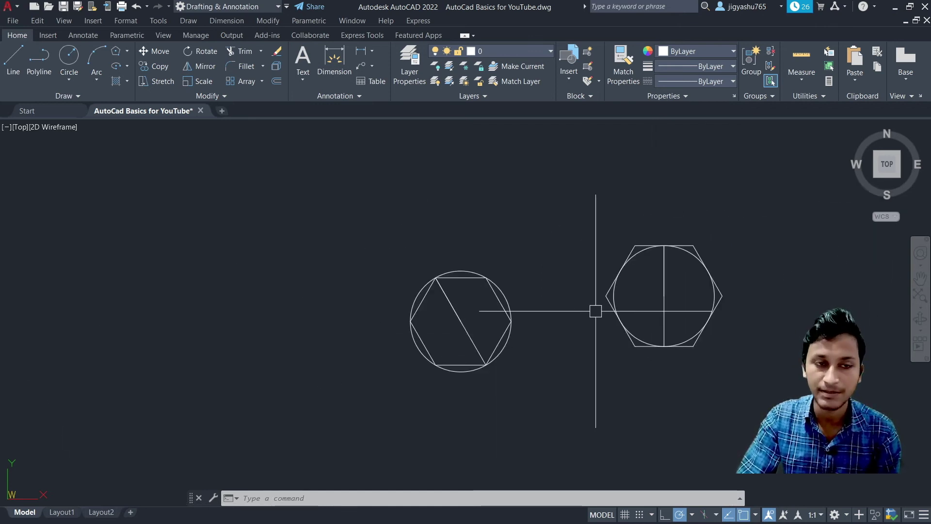
pyautogui.scroll(-3, 596, 311)
pyautogui.scroll(-3, 378, 288)
pyautogui.scroll(-2, 245, 366)
pyautogui.scroll(-3, 439, 340)
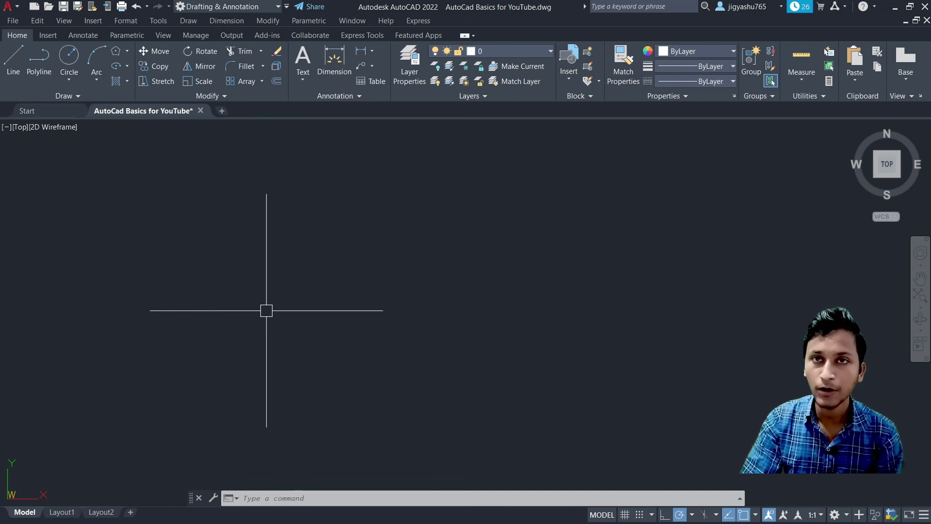
# Draw a 6-sided polygon by its edge, with an edge length of 10
pyautogui.click(116, 60)
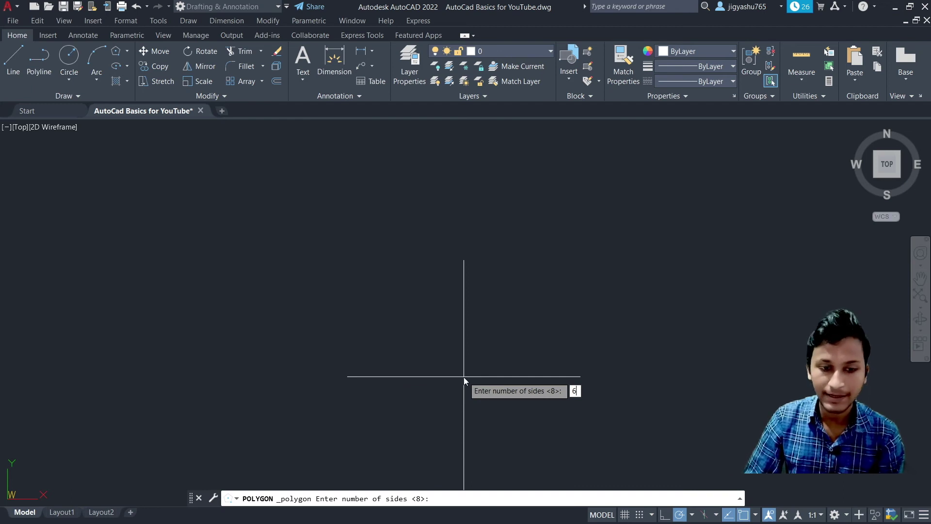
pyautogui.press('Return')
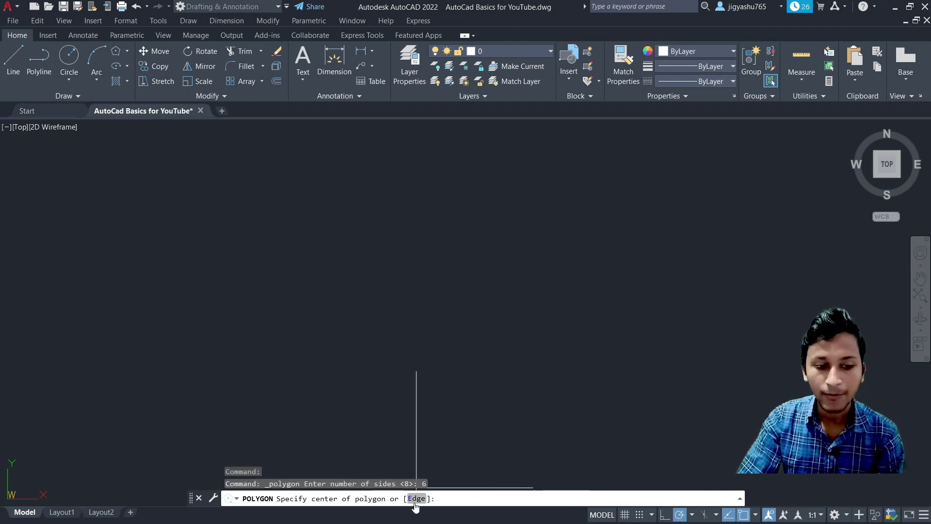
pyautogui.click(415, 499)
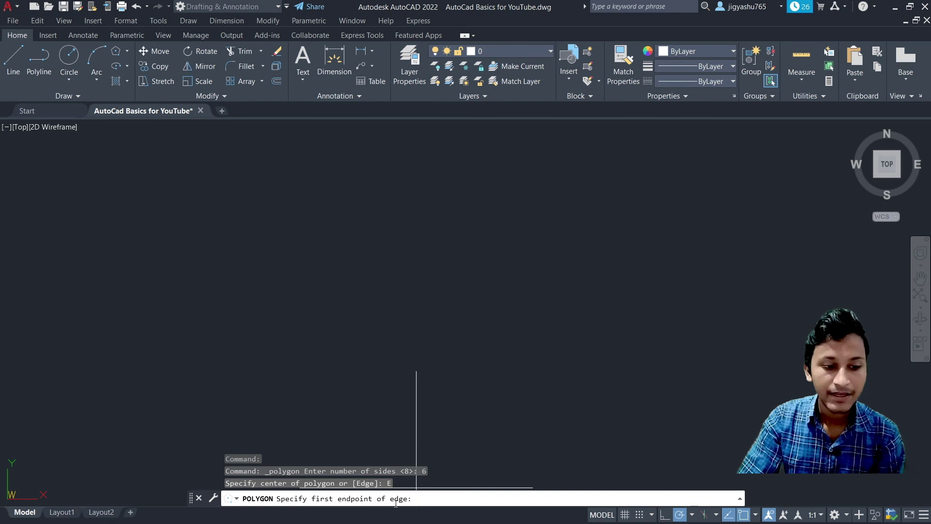
pyautogui.click(456, 307)
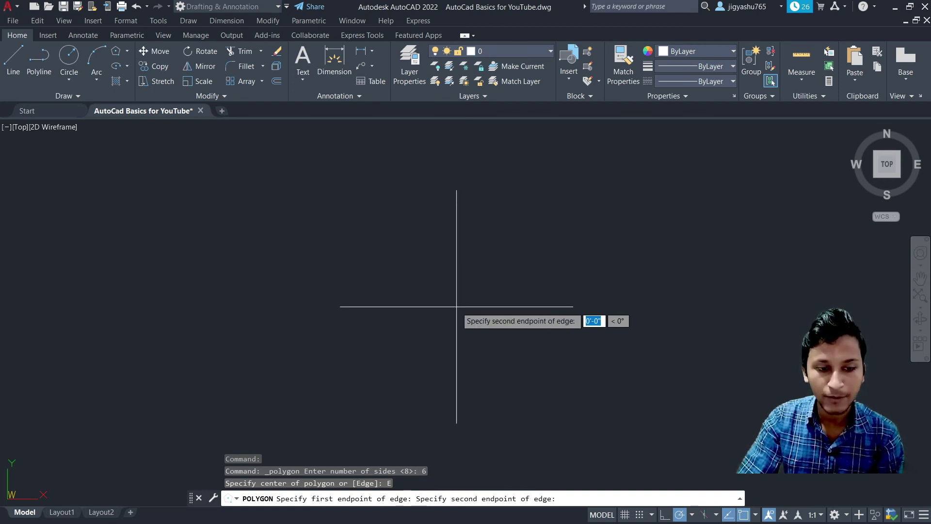
pyautogui.click(484, 348)
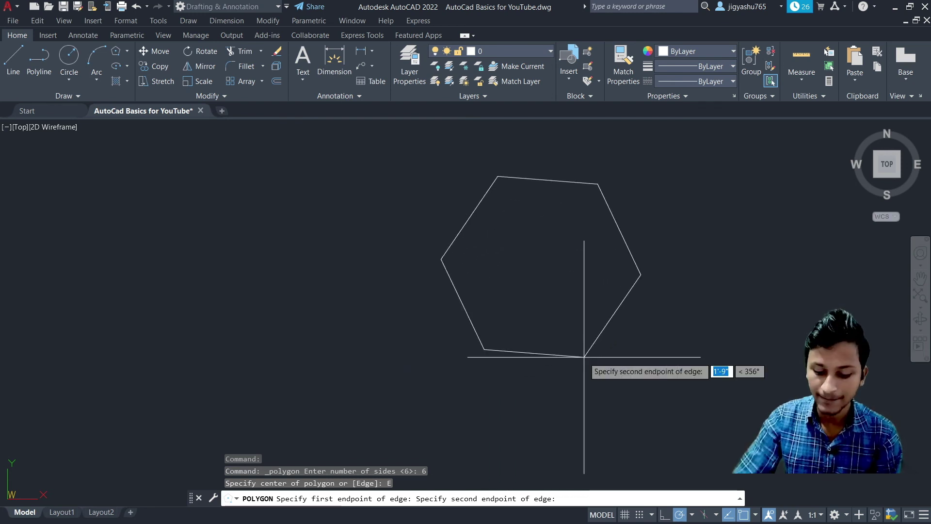
pyautogui.write('0')
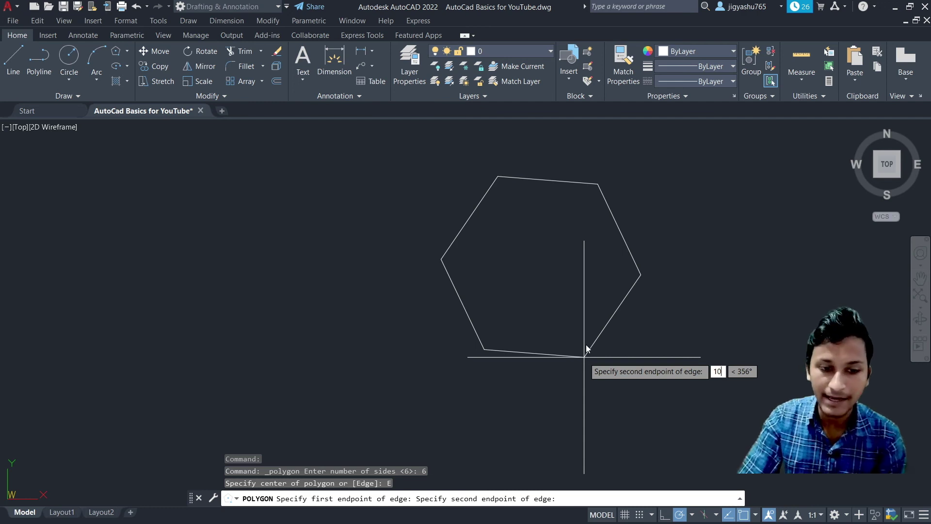
pyautogui.press('Return')
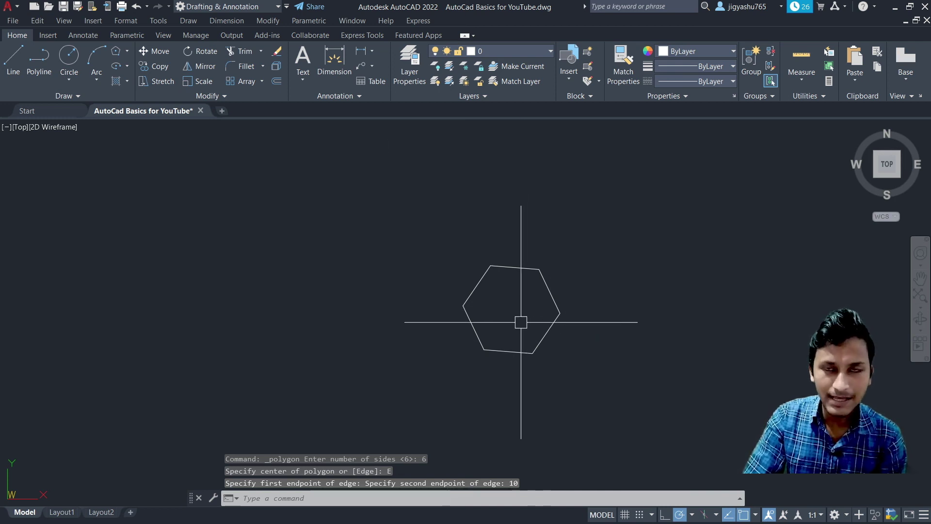
pyautogui.scroll(4, 553, 268)
pyautogui.scroll(2, 542, 271)
pyautogui.scroll(-2, 542, 270)
pyautogui.scroll(-2, 553, 286)
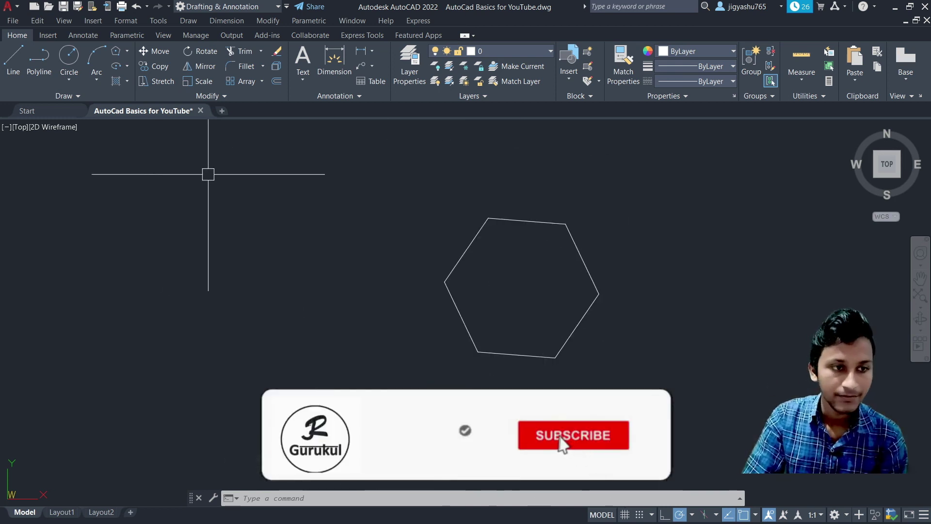
# Draw an 8-sided polygon by its edge, edge length 15, beside the hexagon
pyautogui.click(117, 52)
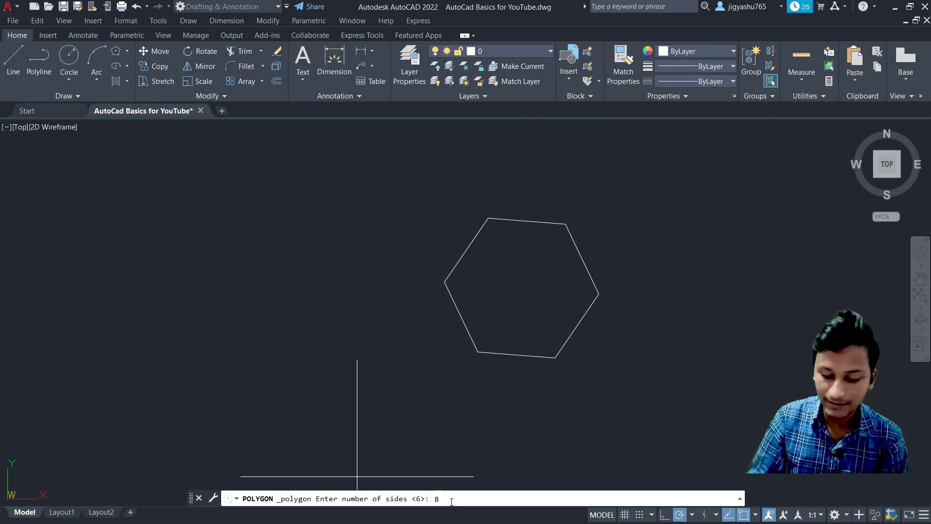
pyautogui.press('Return')
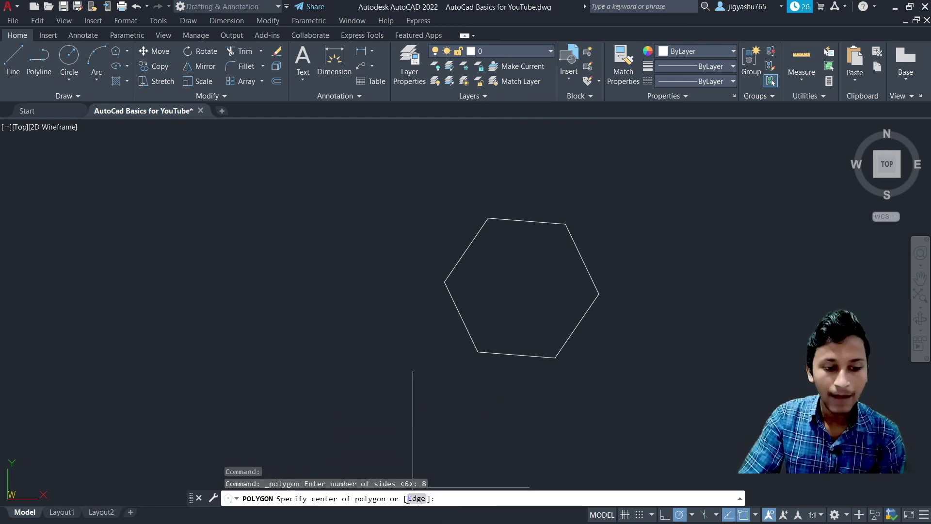
pyautogui.click(417, 499)
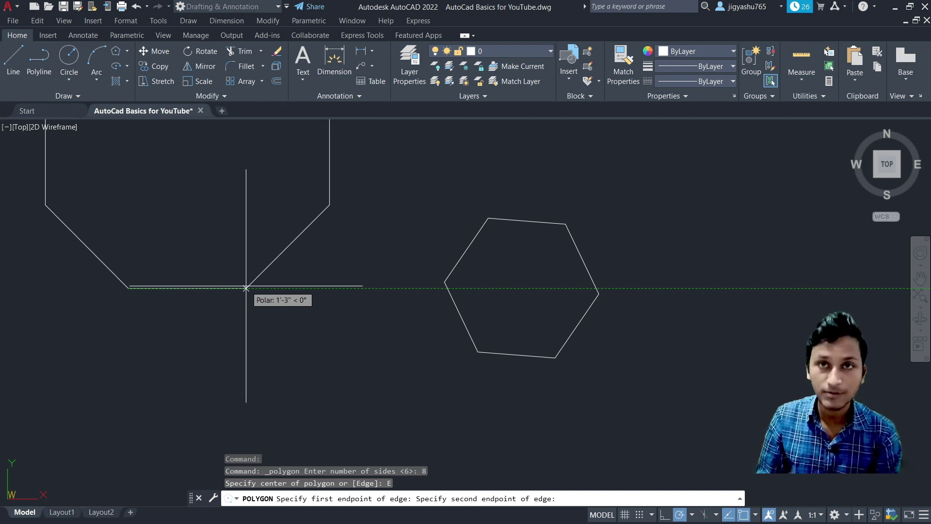
pyautogui.write('15')
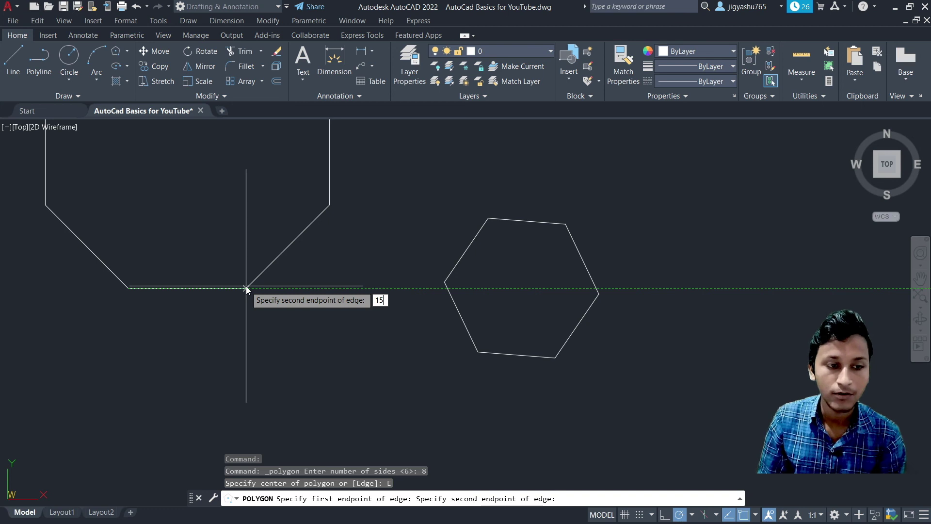
pyautogui.press('Return')
pyautogui.scroll(-2, 300, 291)
pyautogui.scroll(-1, 302, 234)
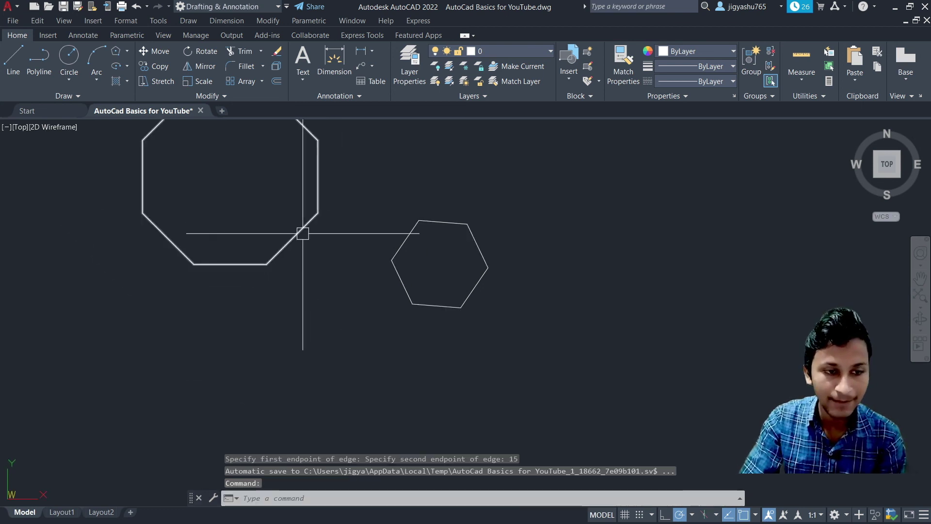
pyautogui.scroll(-2, 328, 252)
pyautogui.scroll(1, 291, 194)
pyautogui.scroll(1, 289, 193)
pyautogui.scroll(1, 290, 192)
pyautogui.scroll(-1, 289, 204)
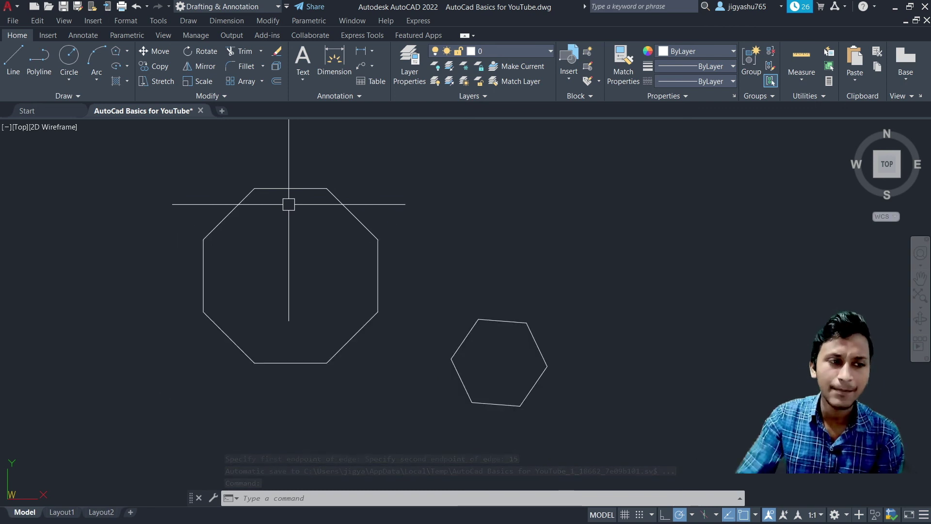